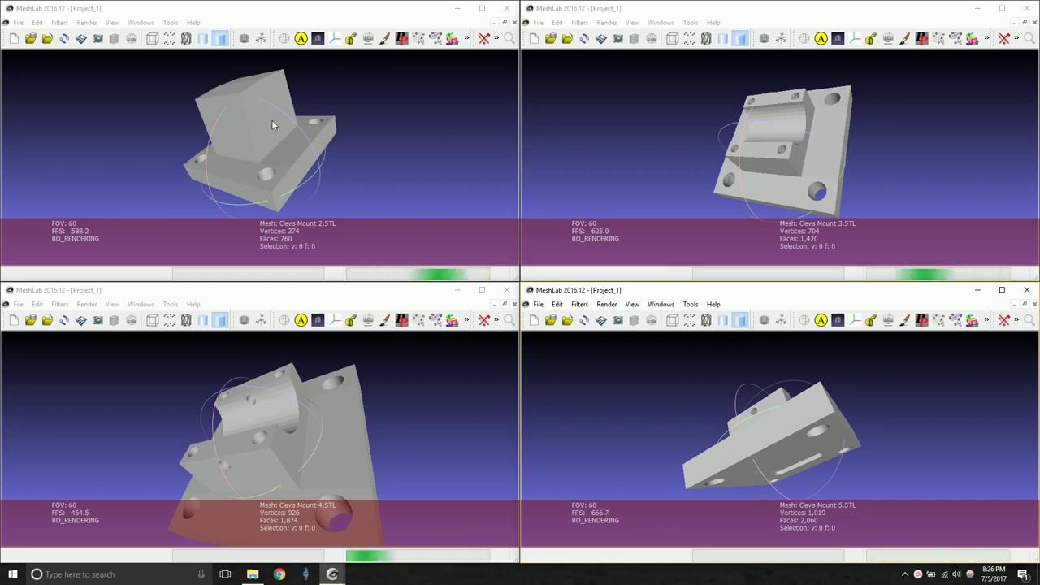
{"action": "mouse_move", "coordinate": [273, 105]}
{"action": "left_mouse_down"}
{"action": "mouse_move", "coordinate": [271, 147]}
{"action": "mouse_move", "coordinate": [275, 102]}
{"action": "left_mouse_up"}
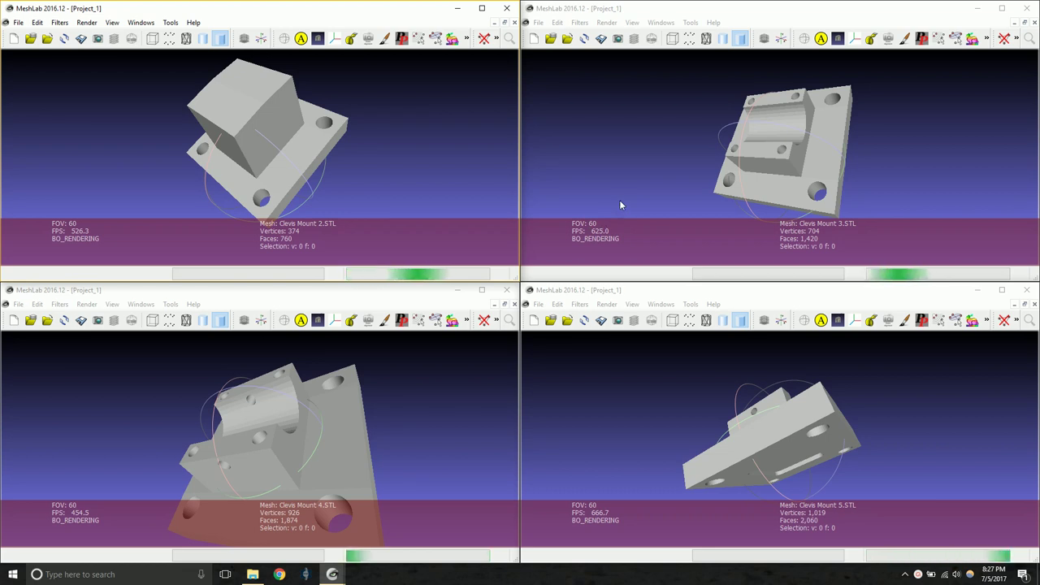
Switch to ANA, start a new project saved as AnaProject.ana in the Tutorial Parts folder, and maximize the dashboard.
{"action": "left_click", "coordinate": [306, 574]}
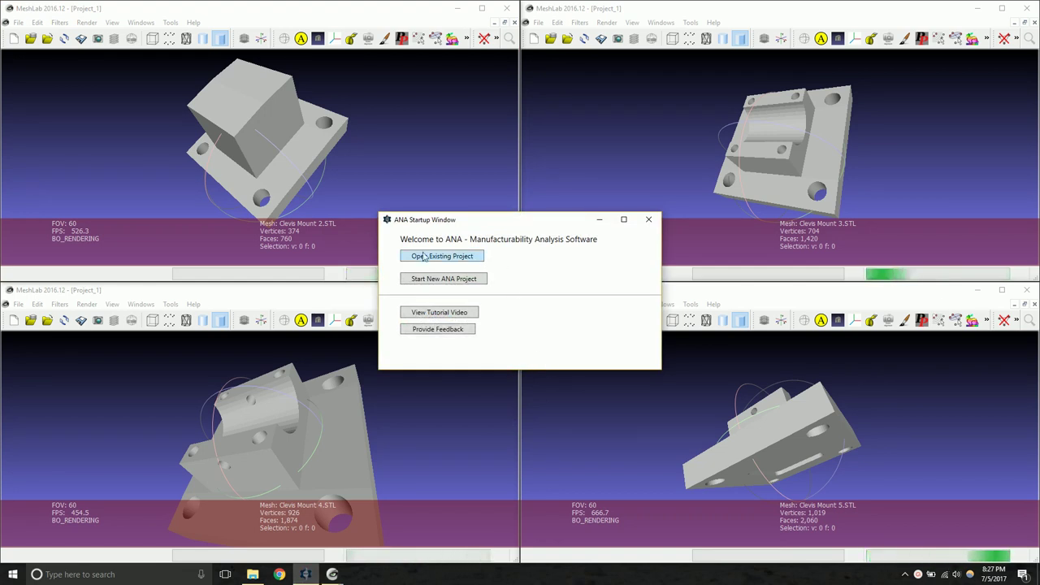
{"action": "left_click", "coordinate": [483, 278]}
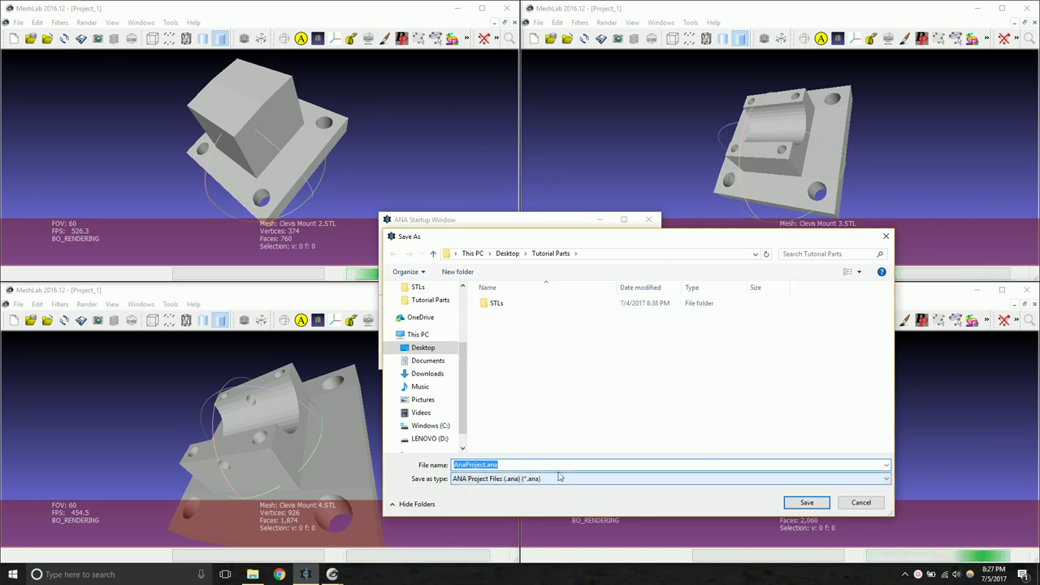
{"action": "left_click", "coordinate": [806, 501]}
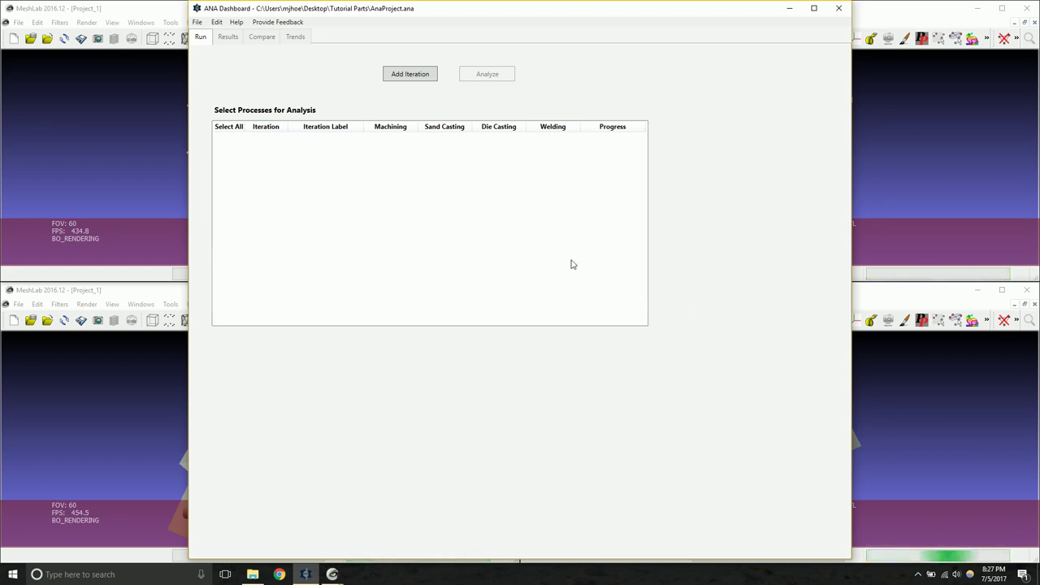
{"action": "key", "text": "super+Up"}
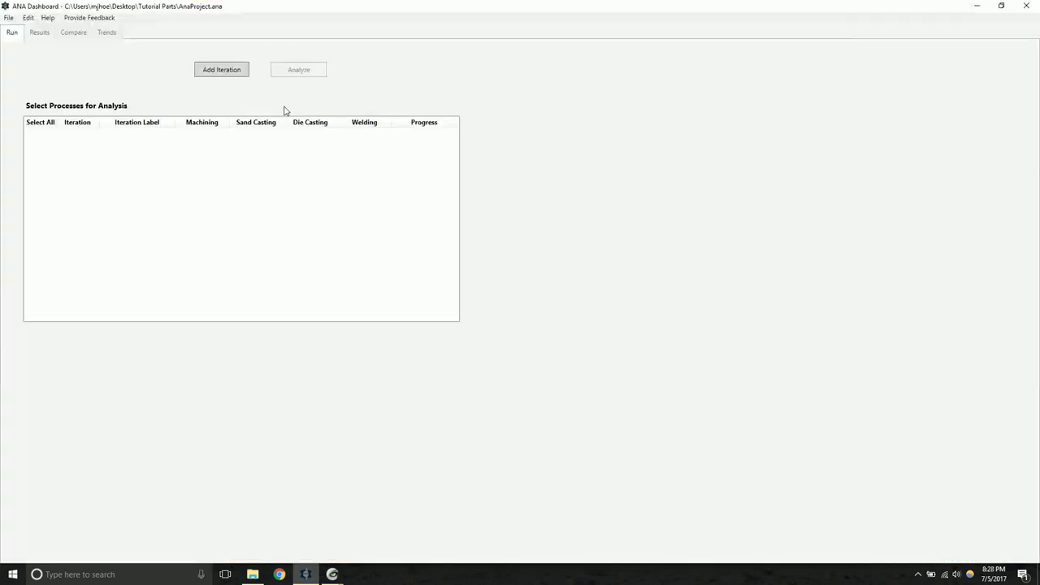
Add an iteration from Clevis Mount 1.STEP with the note "first extrusion".
{"action": "left_click", "coordinate": [232, 75]}
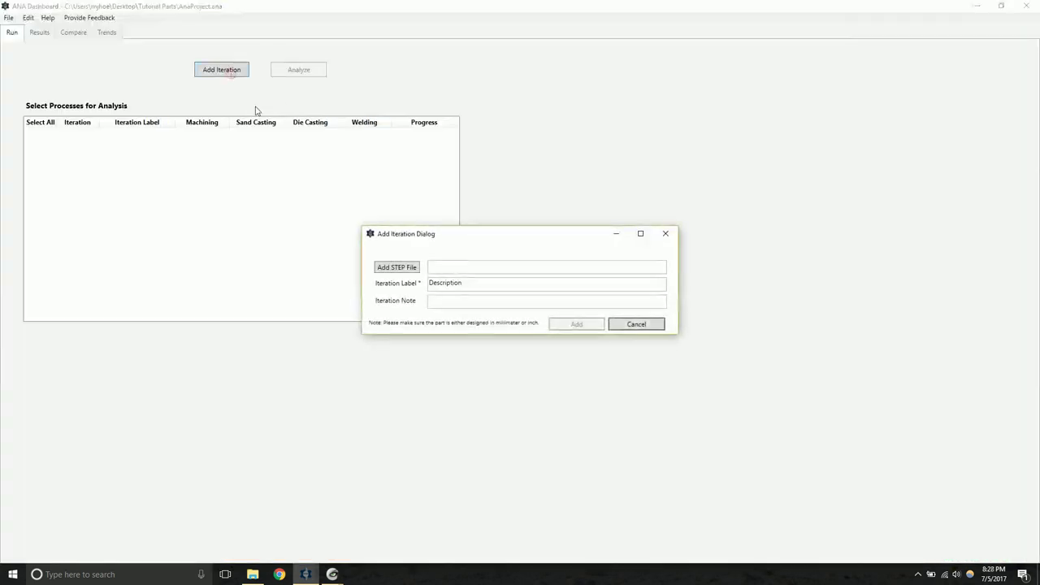
{"action": "left_click", "coordinate": [405, 272]}
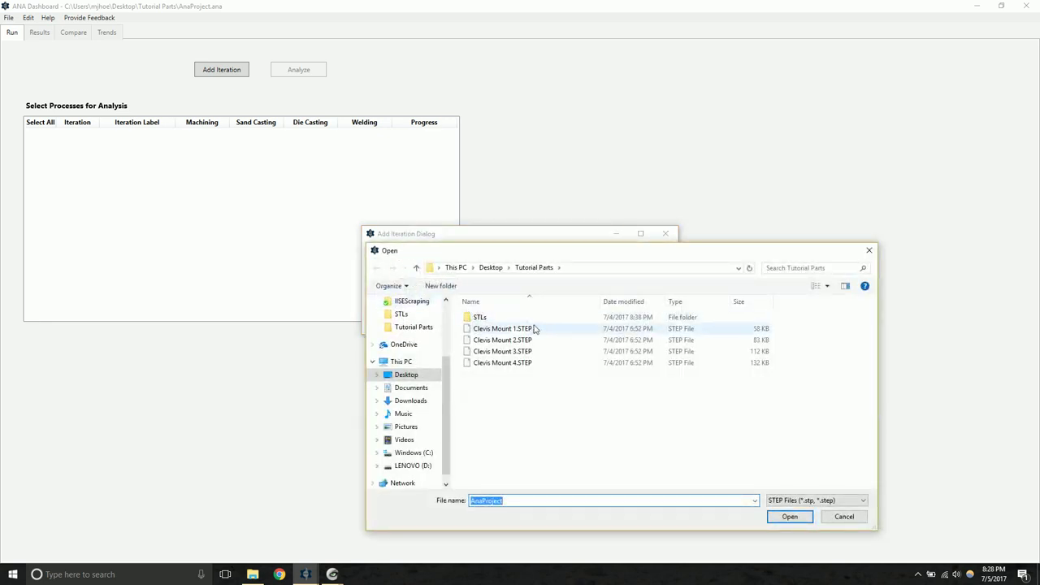
{"action": "left_click", "coordinate": [535, 328]}
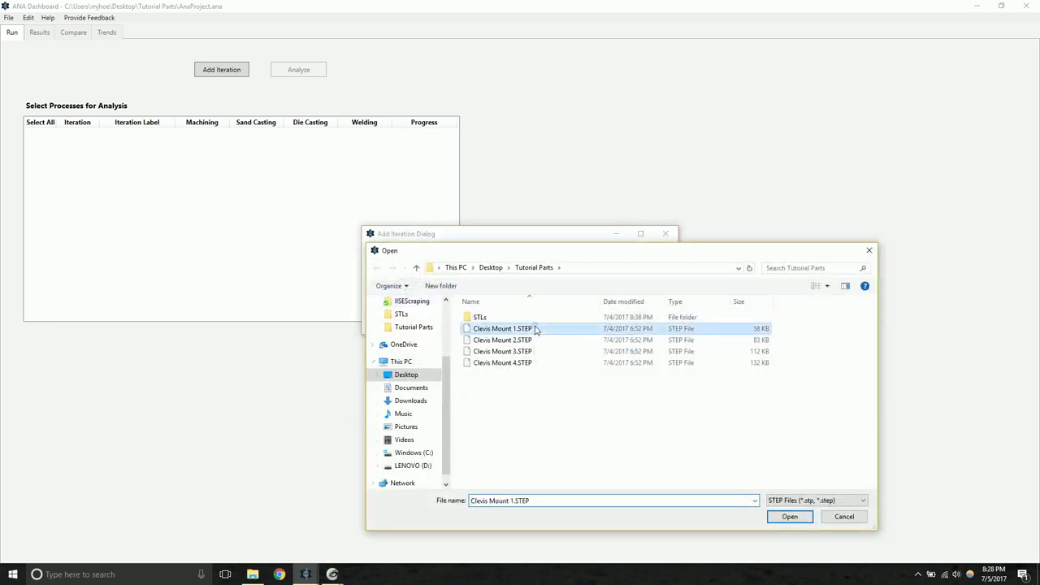
{"action": "left_click", "coordinate": [788, 517]}
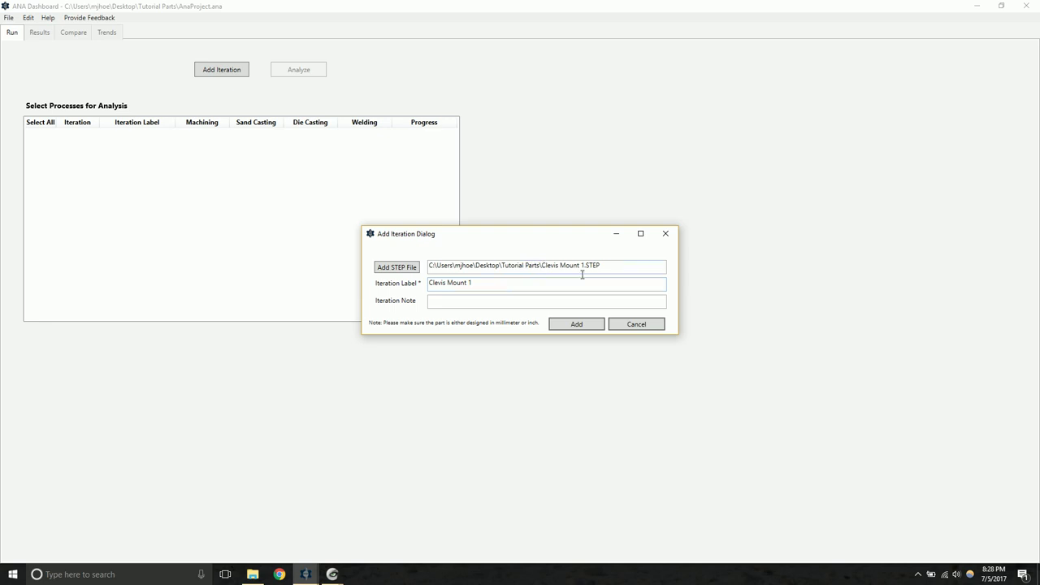
{"action": "left_click", "coordinate": [489, 305]}
{"action": "type", "text": "first extrusion"}
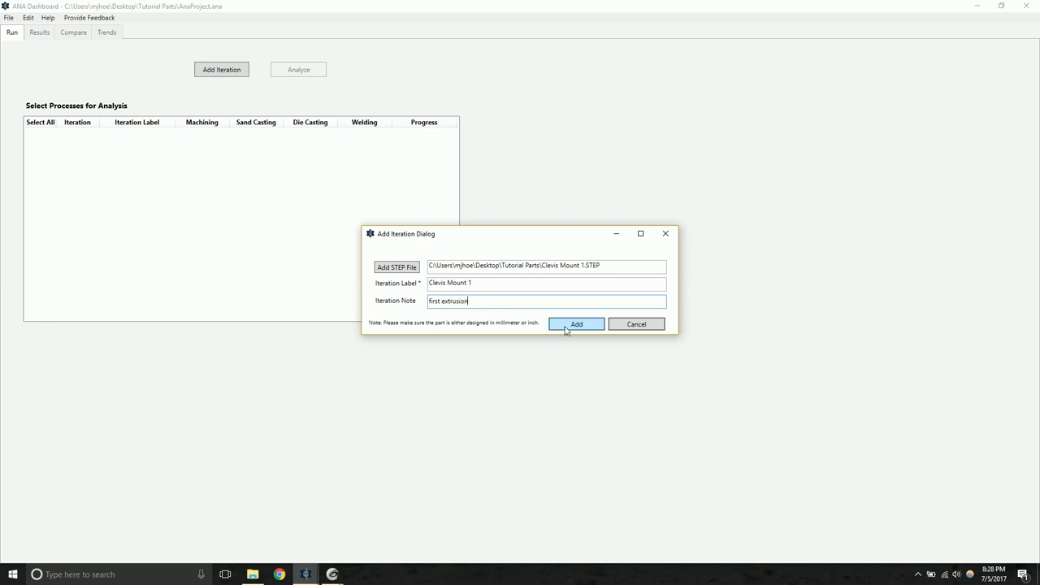
{"action": "left_click", "coordinate": [565, 327]}
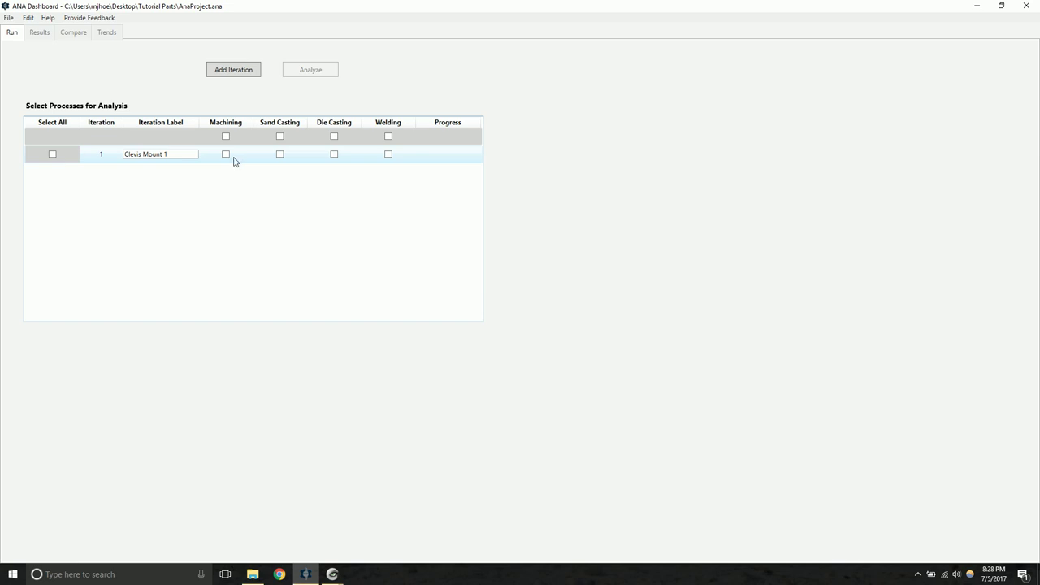
Run the Machining and Sand Casting analyses for the Clevis Mount 1 iteration.
{"action": "left_click", "coordinate": [226, 154]}
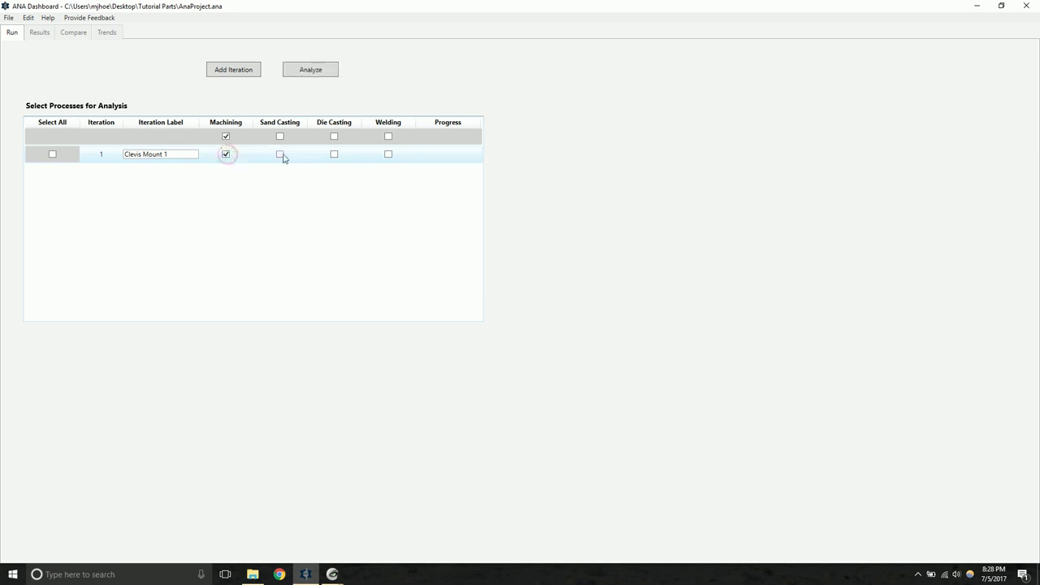
{"action": "left_click", "coordinate": [280, 154]}
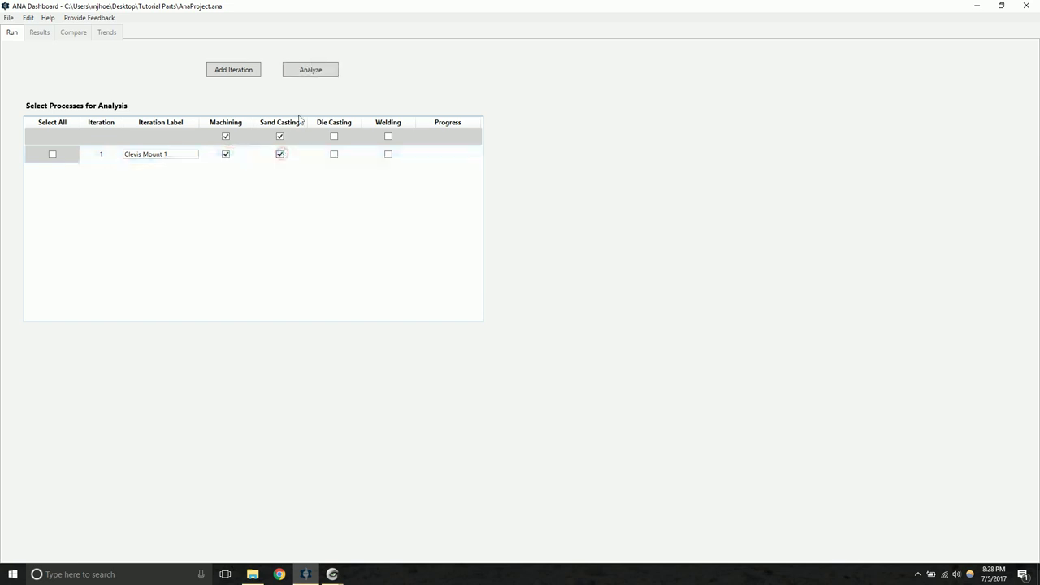
{"action": "left_click", "coordinate": [312, 72]}
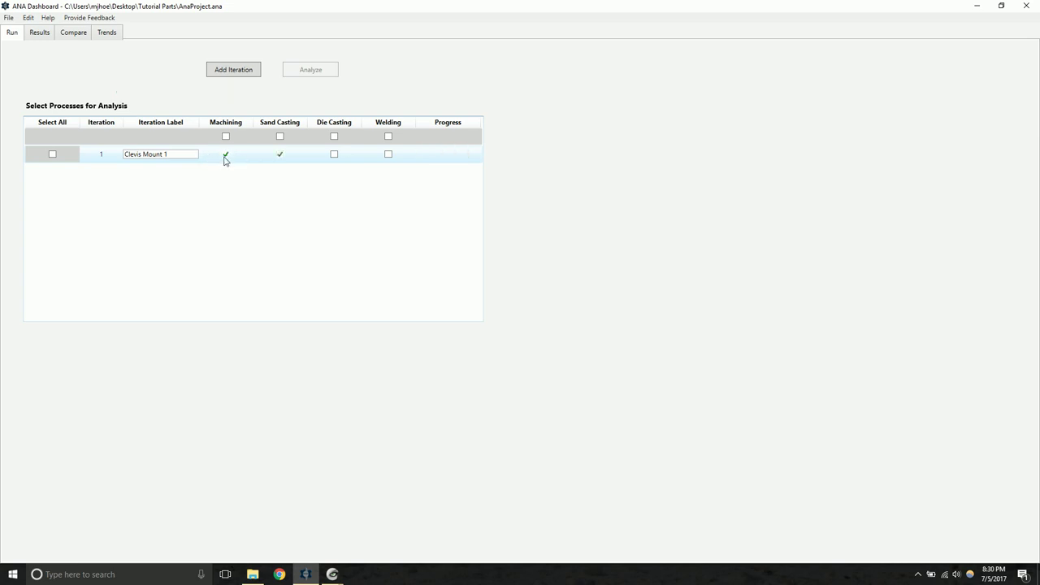
View the machining results of Clevis Mount 1 and rotate the synced models to inspect the scored surfaces.
{"action": "left_click", "coordinate": [45, 37]}
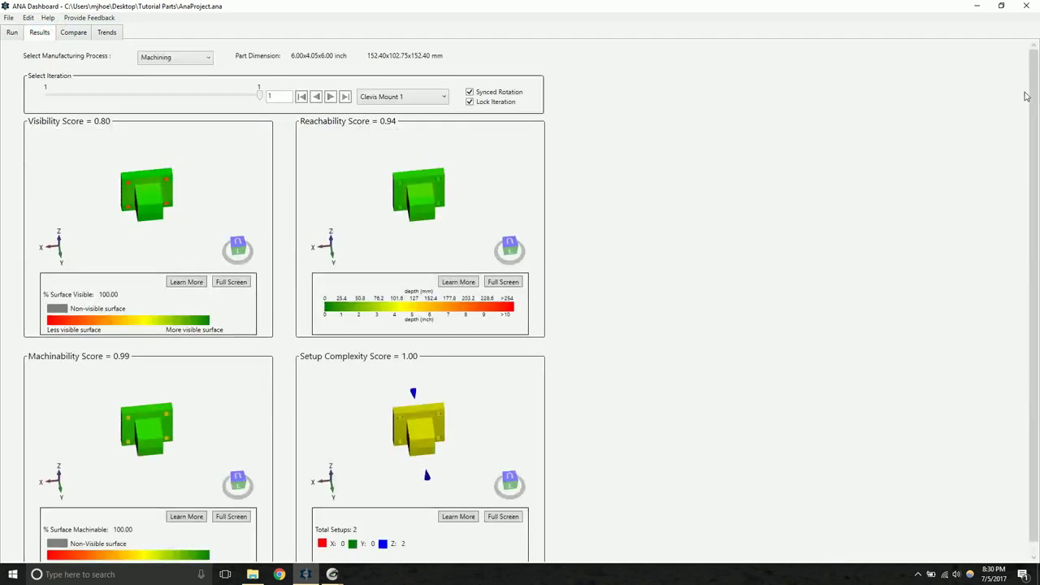
{"action": "scroll", "coordinate": [1029, 83], "scroll_direction": "down", "scroll_amount": 2}
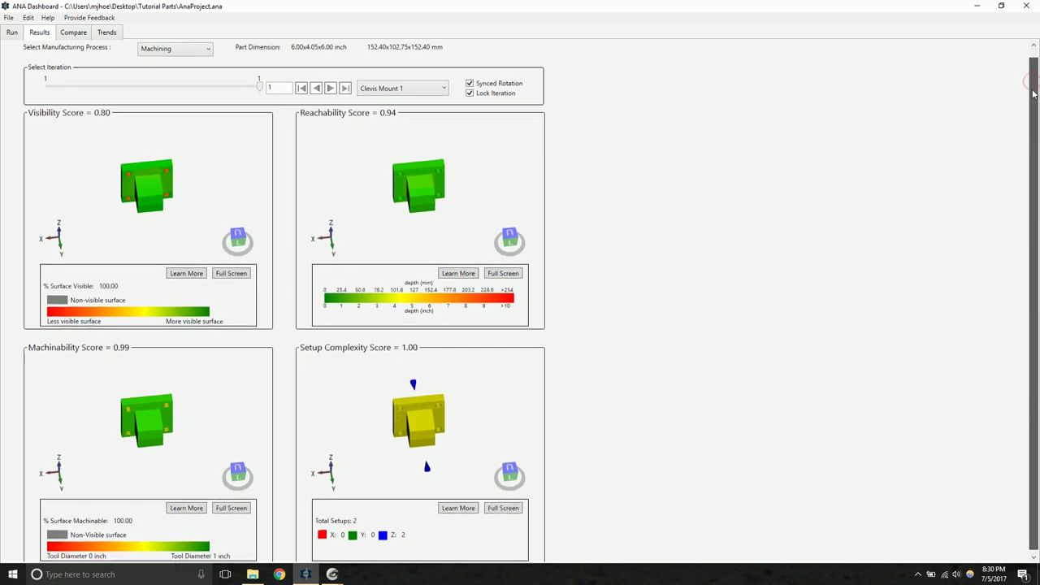
{"action": "scroll", "coordinate": [158, 196], "scroll_direction": "up", "scroll_amount": 2}
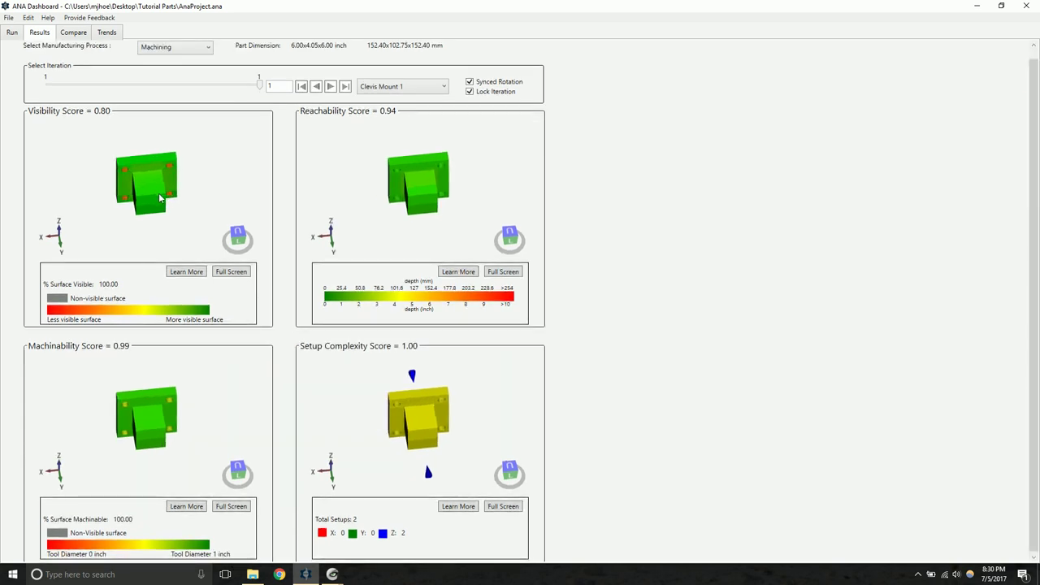
{"action": "left_click_drag", "start_coordinate": [166, 203], "coordinate": [195, 244]}
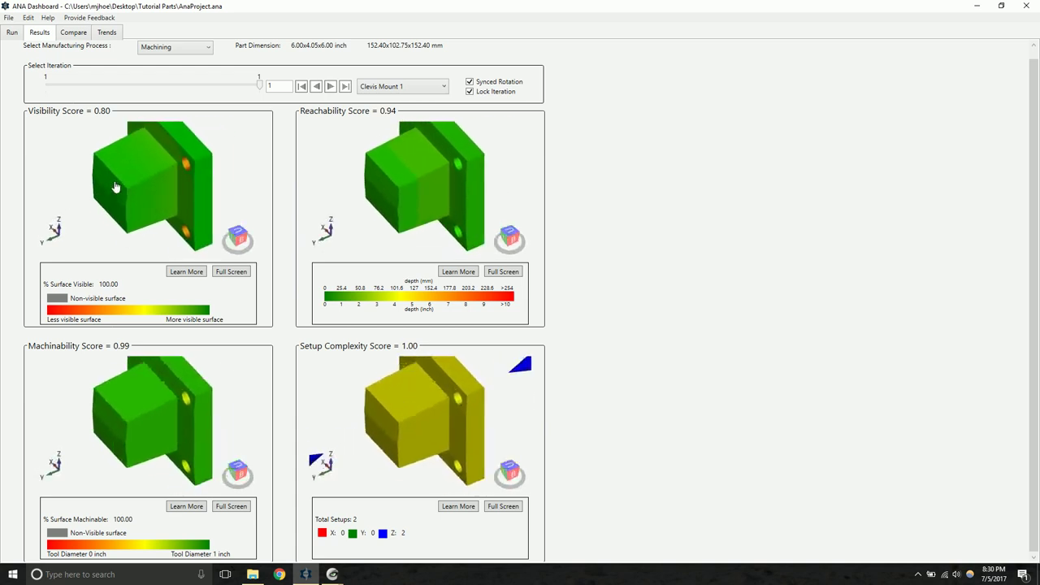
Inspect the Visibility Score model in full screen from the back of its base plate, and close the enlarged view.
{"action": "left_click", "coordinate": [231, 272]}
{"action": "left_click_drag", "start_coordinate": [346, 318], "coordinate": [668, 141]}
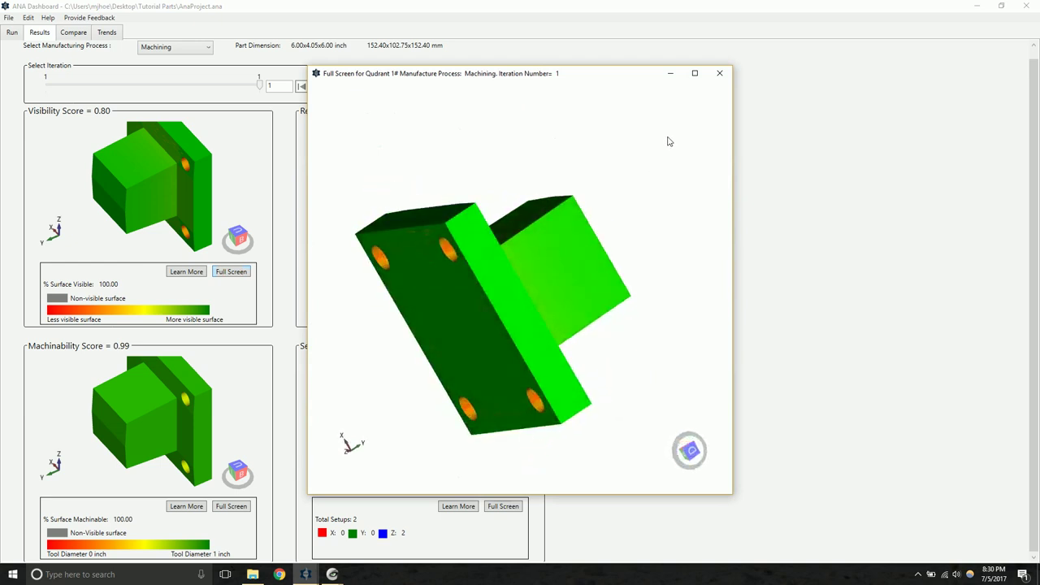
{"action": "left_click", "coordinate": [718, 73]}
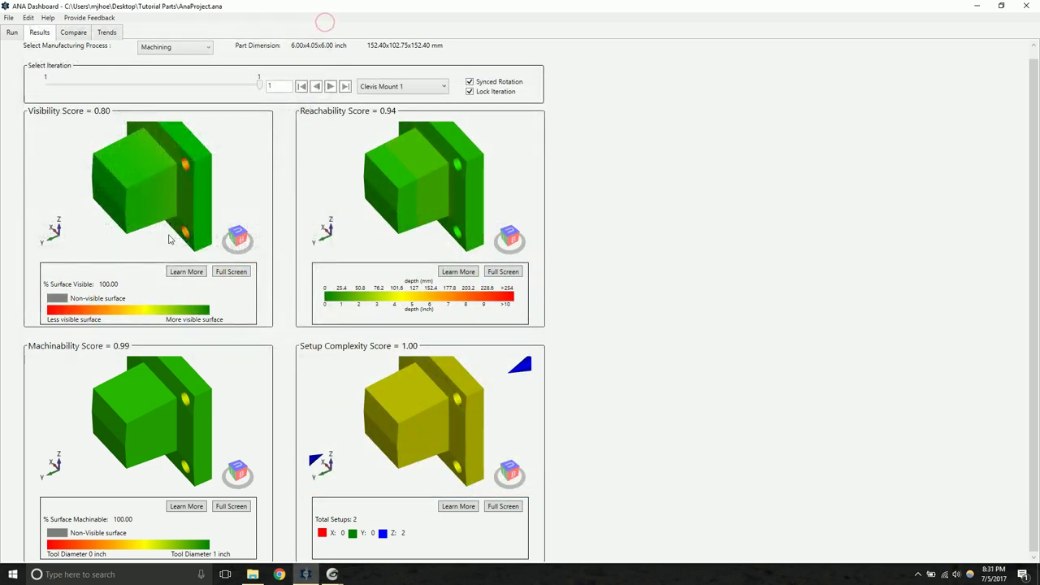
Read the learning module on machining visibility through to the good visibility example, and close it.
{"action": "left_click", "coordinate": [194, 275]}
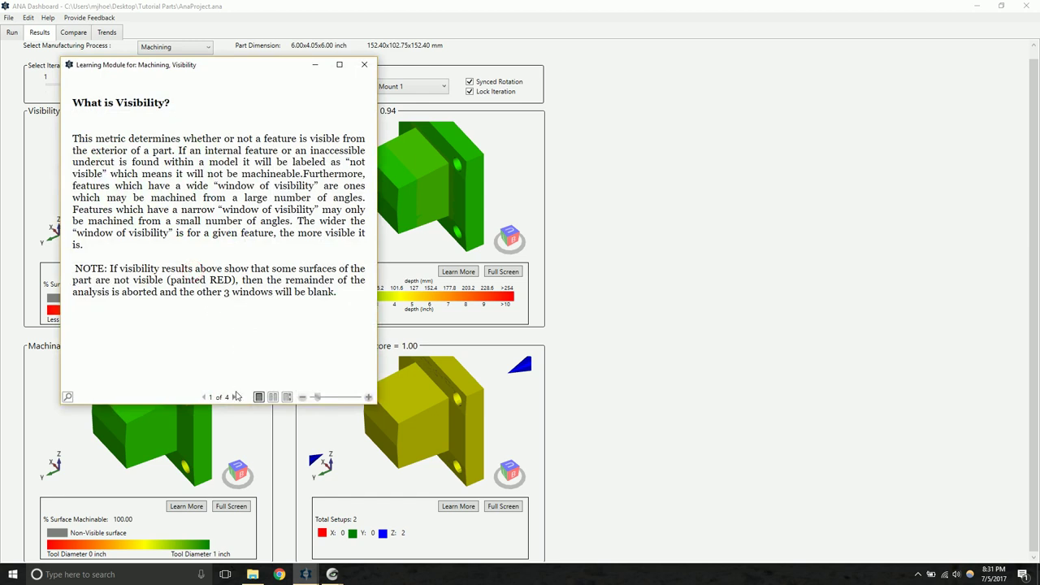
{"action": "left_click", "coordinate": [235, 396]}
{"action": "left_click", "coordinate": [234, 396]}
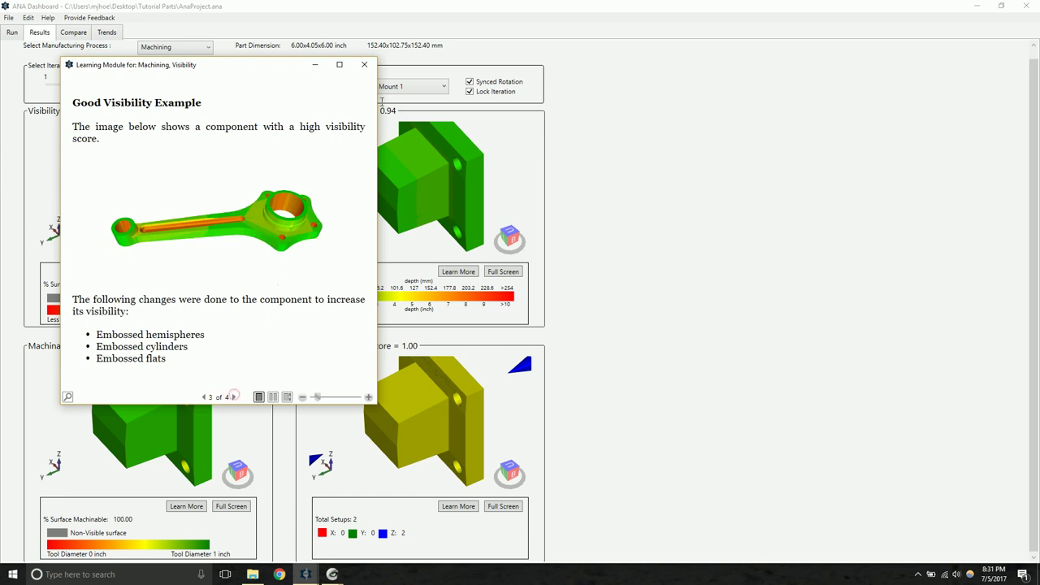
{"action": "left_click", "coordinate": [364, 65]}
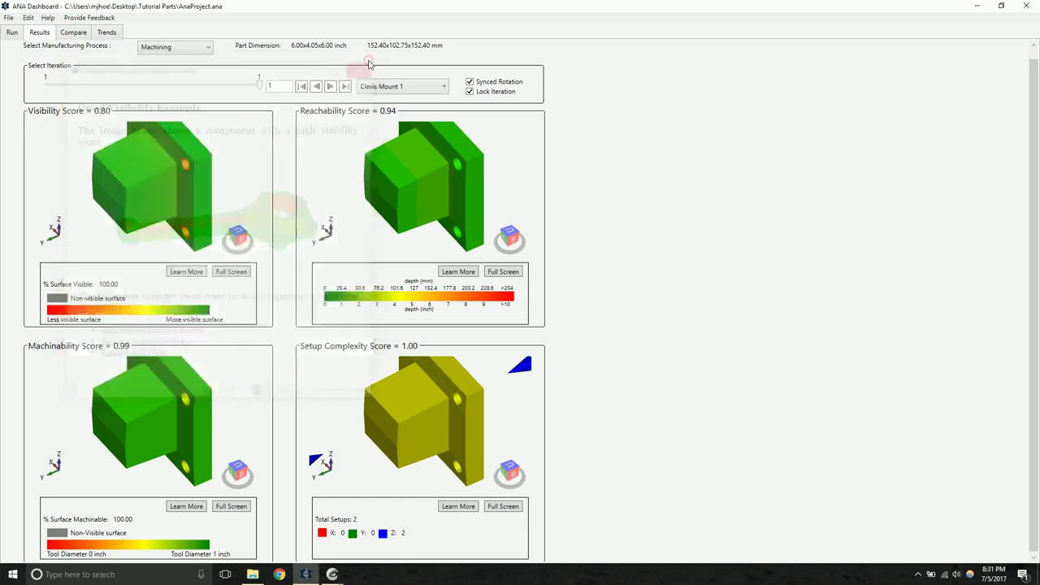
Show the Sand Casting results, and rotate the Core Score model on its own with synced rotation disabled.
{"action": "left_click", "coordinate": [206, 49]}
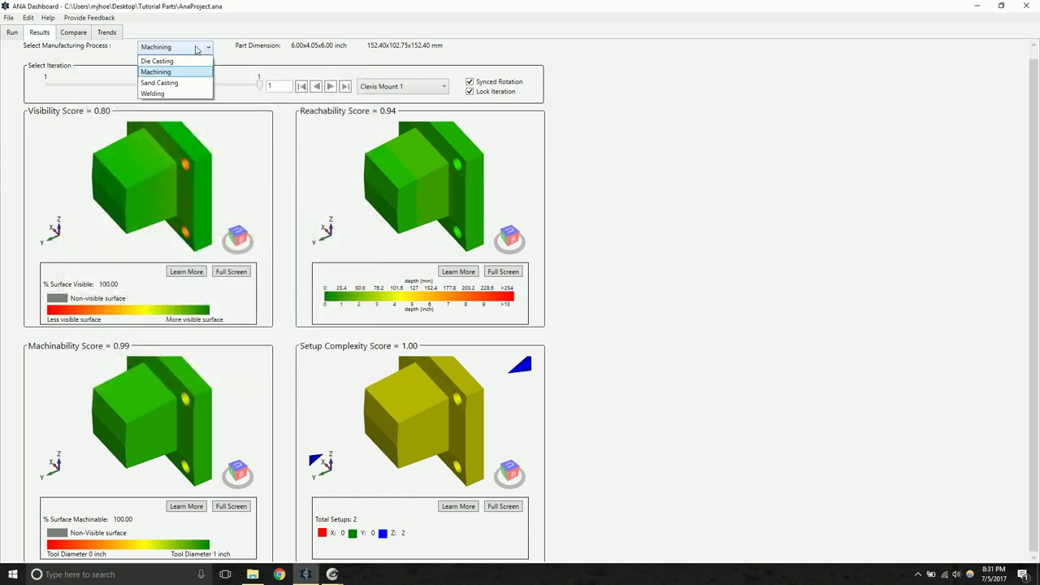
{"action": "left_click", "coordinate": [159, 83]}
{"action": "left_click_drag", "start_coordinate": [157, 207], "coordinate": [112, 185]}
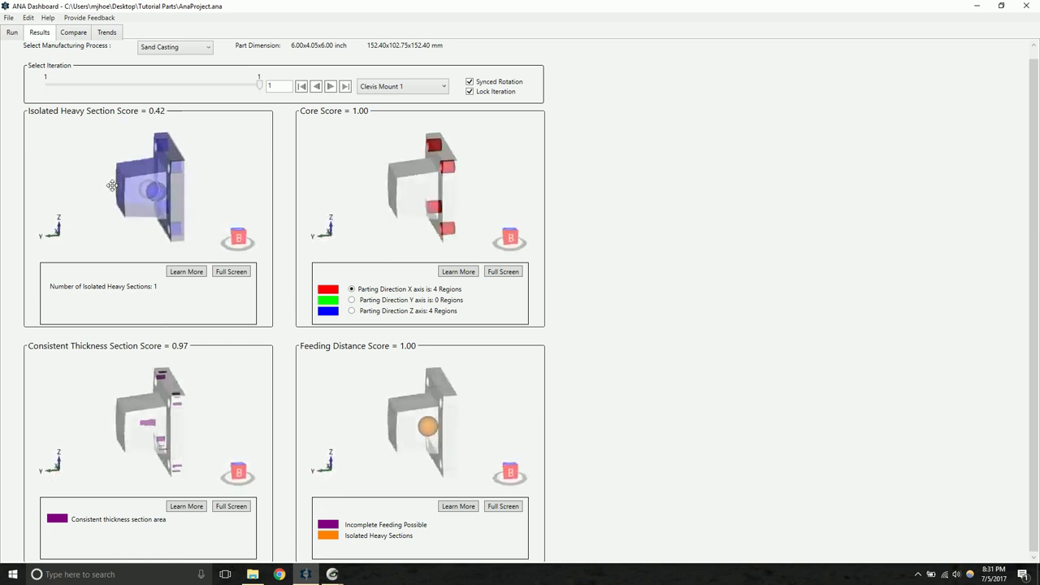
{"action": "left_click", "coordinate": [469, 82]}
{"action": "left_click_drag", "start_coordinate": [426, 182], "coordinate": [308, 99]}
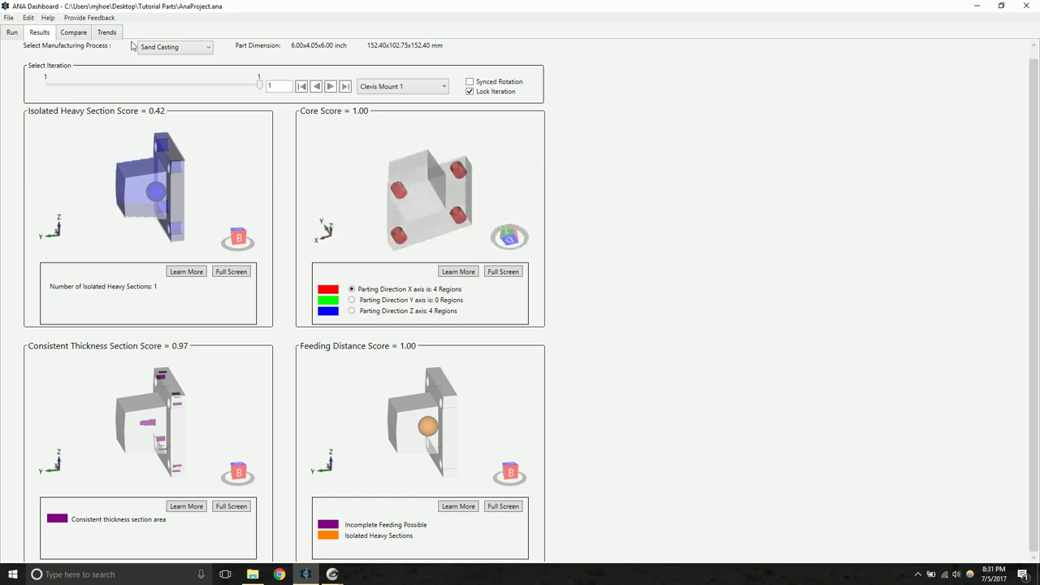
Add another iteration from Clevis Mount 2.STEP, keeping the label Clevis Mount 2 and no note.
{"action": "left_click", "coordinate": [11, 32]}
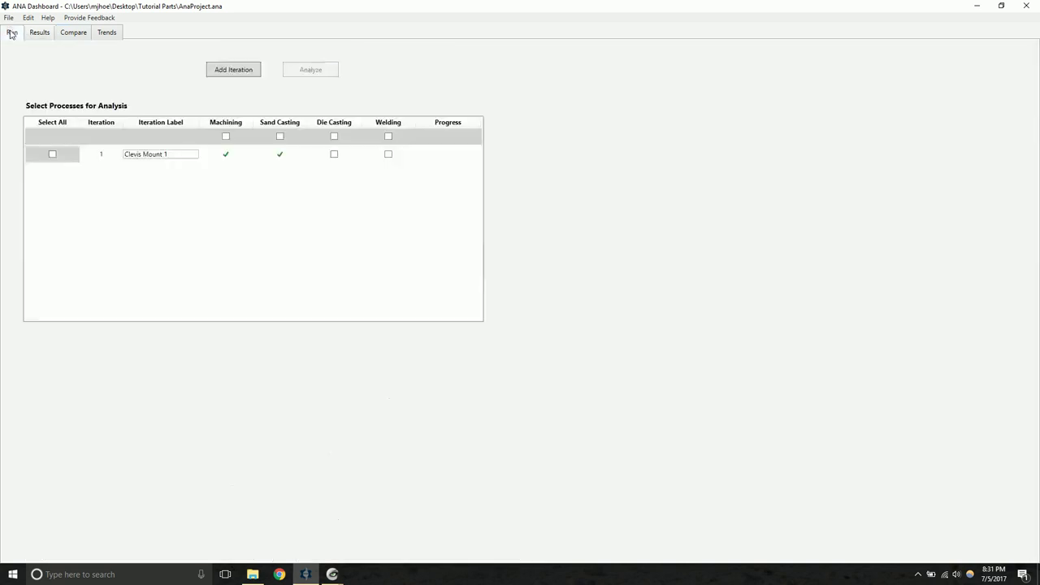
{"action": "left_click", "coordinate": [228, 73]}
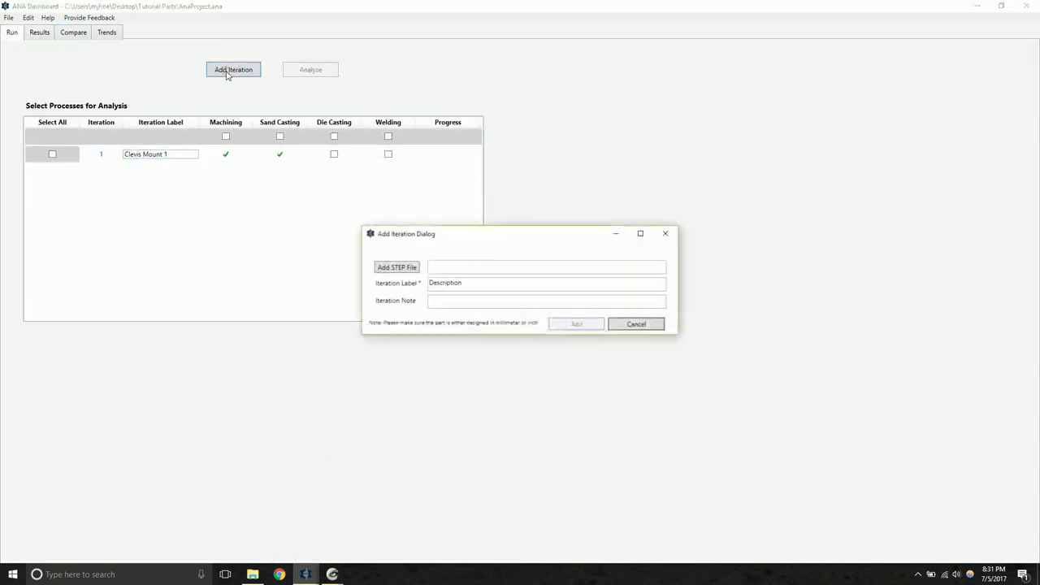
{"action": "left_click", "coordinate": [410, 268]}
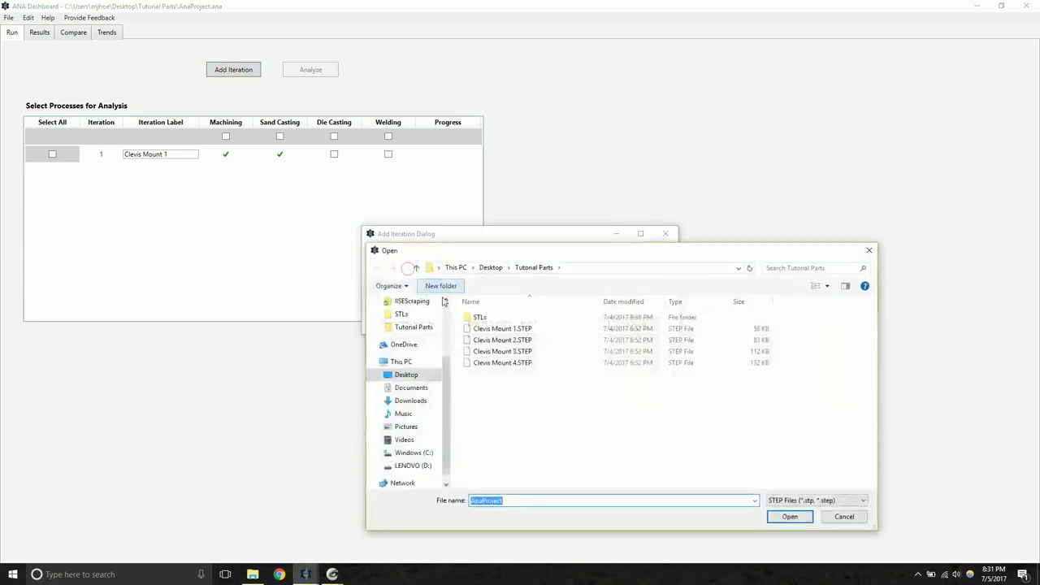
{"action": "left_click", "coordinate": [519, 341]}
{"action": "left_click", "coordinate": [787, 515]}
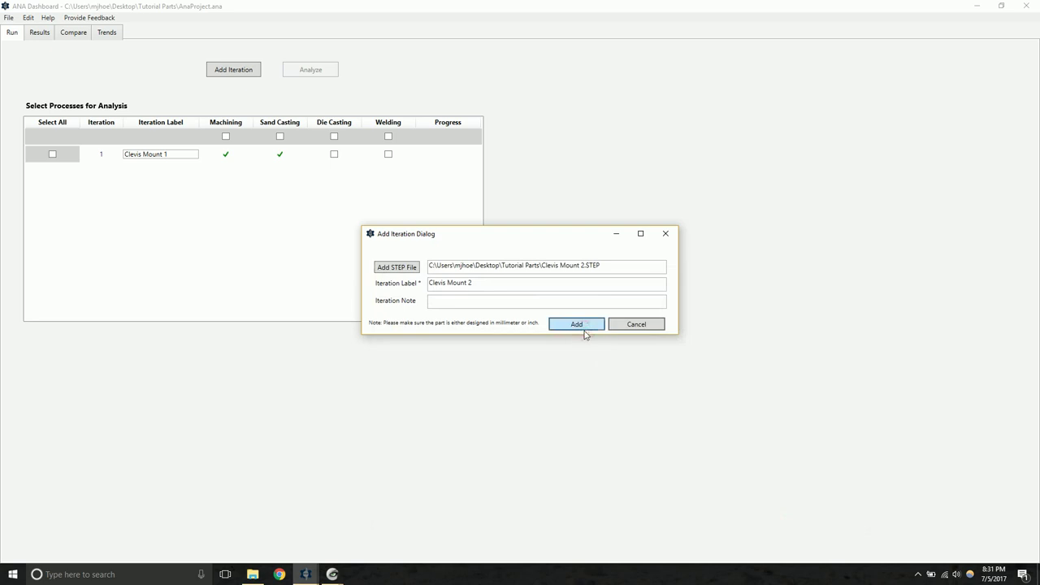
{"action": "key", "text": "Return"}
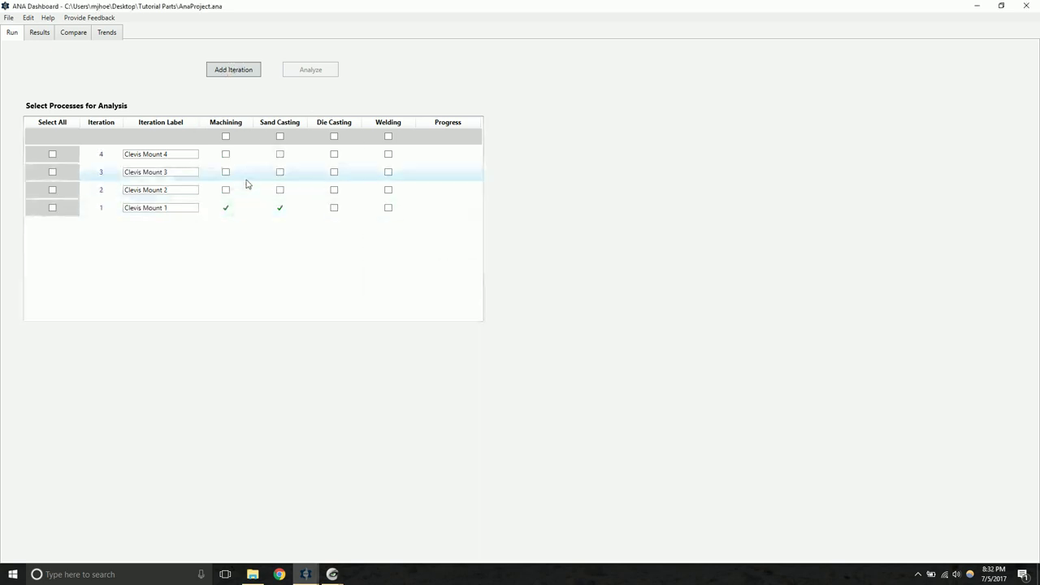
Run the Machining analysis for the Clevis Mount 2, 3 and 4 iterations together.
{"action": "left_click", "coordinate": [226, 136]}
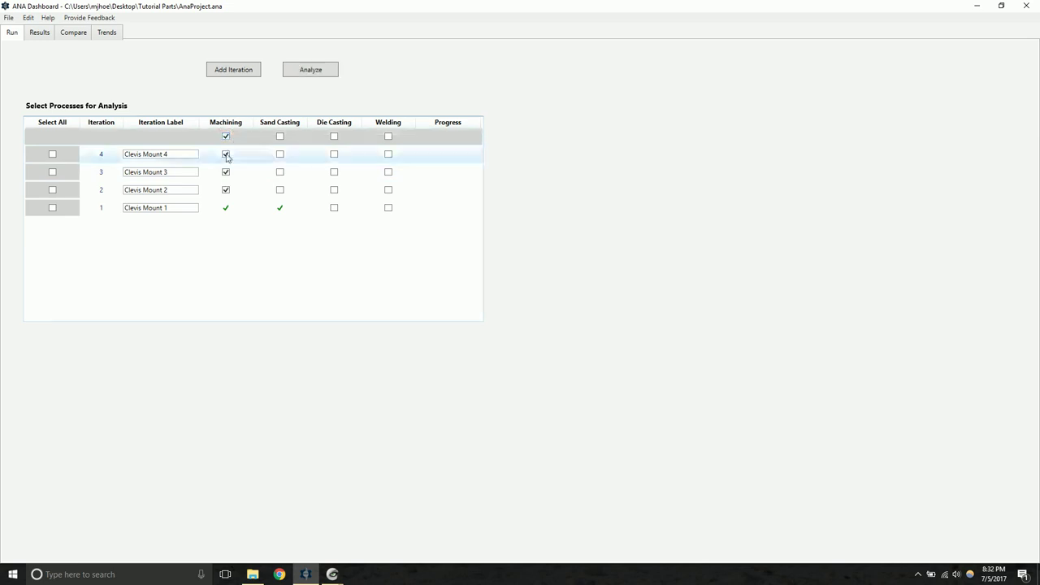
{"action": "left_click", "coordinate": [312, 71]}
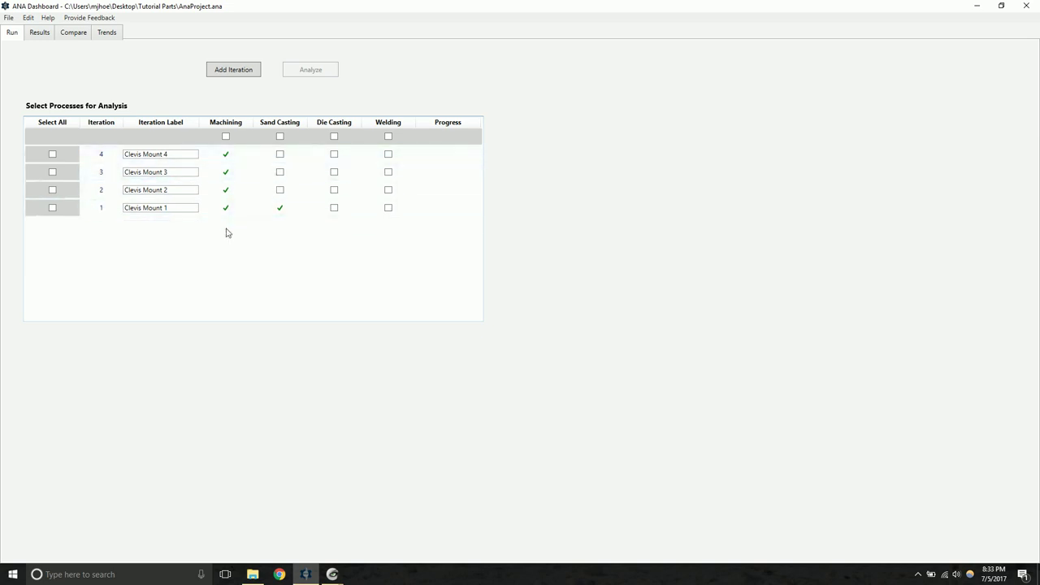
View the machining results of Clevis Mount 4 with synced rotation enabled.
{"action": "left_click", "coordinate": [37, 33]}
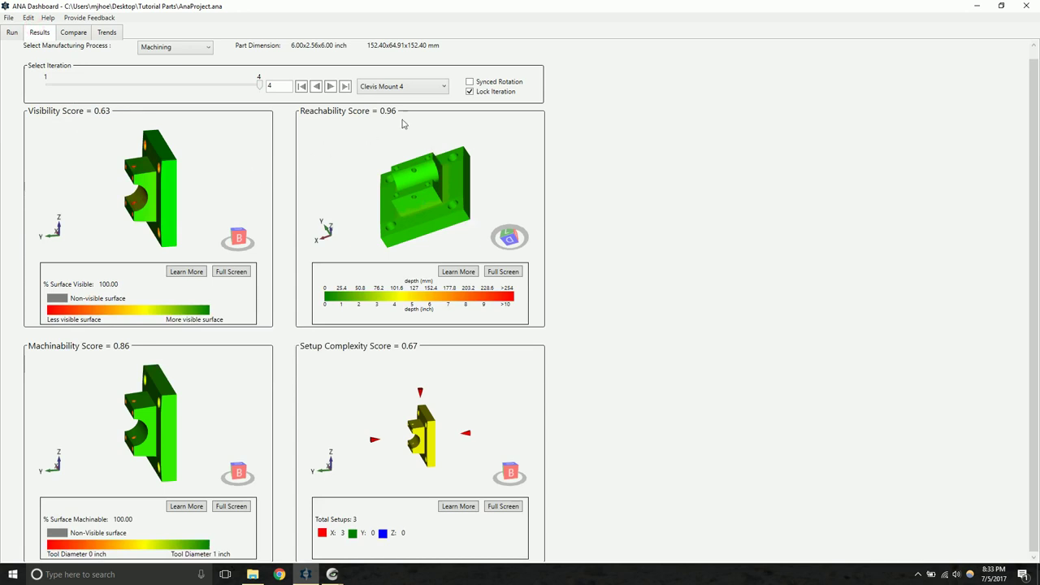
{"action": "left_click", "coordinate": [469, 82]}
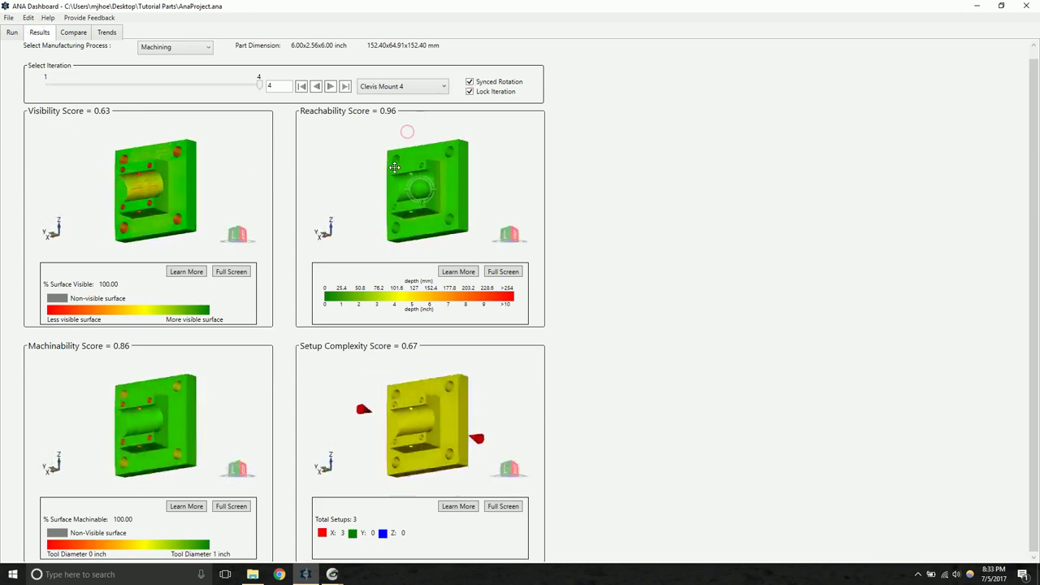
Rotate the models and step back through the machining results of Clevis Mount 3 and Clevis Mount 2.
{"action": "left_click_drag", "start_coordinate": [393, 167], "coordinate": [398, 187]}
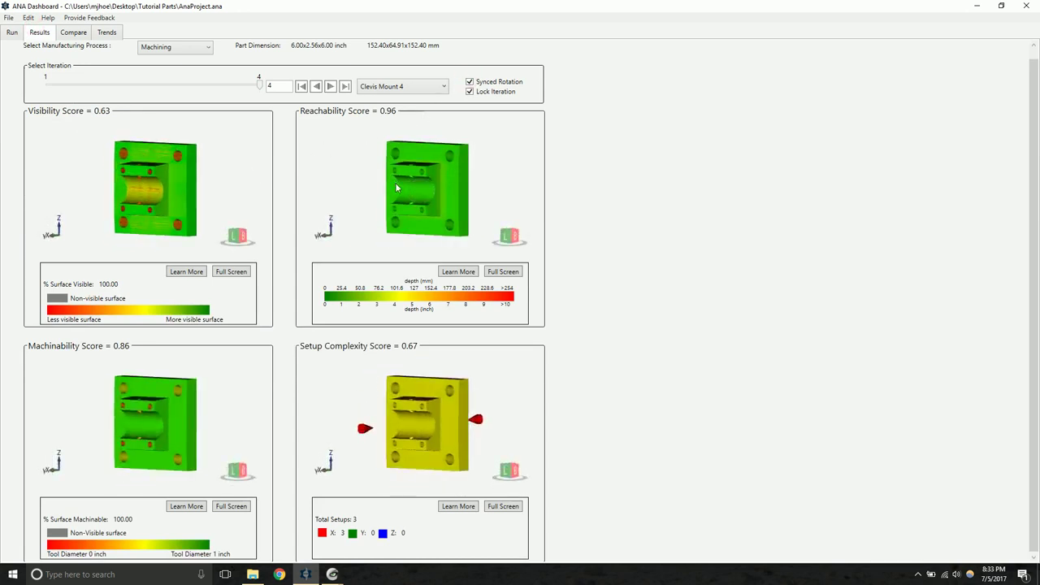
{"action": "left_click", "coordinate": [317, 86]}
{"action": "left_click", "coordinate": [317, 86]}
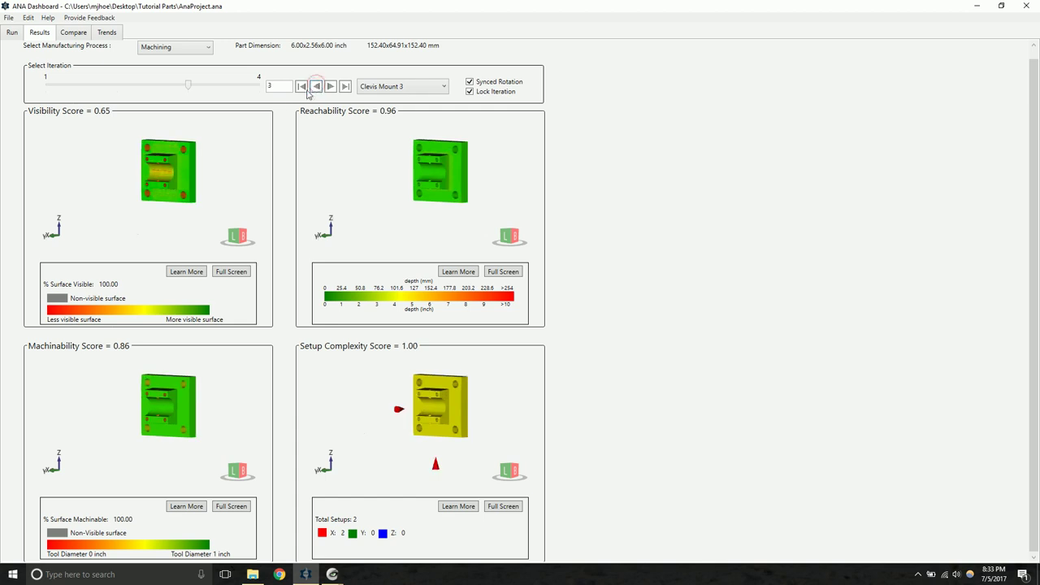
{"action": "left_click_drag", "start_coordinate": [228, 143], "coordinate": [122, 169]}
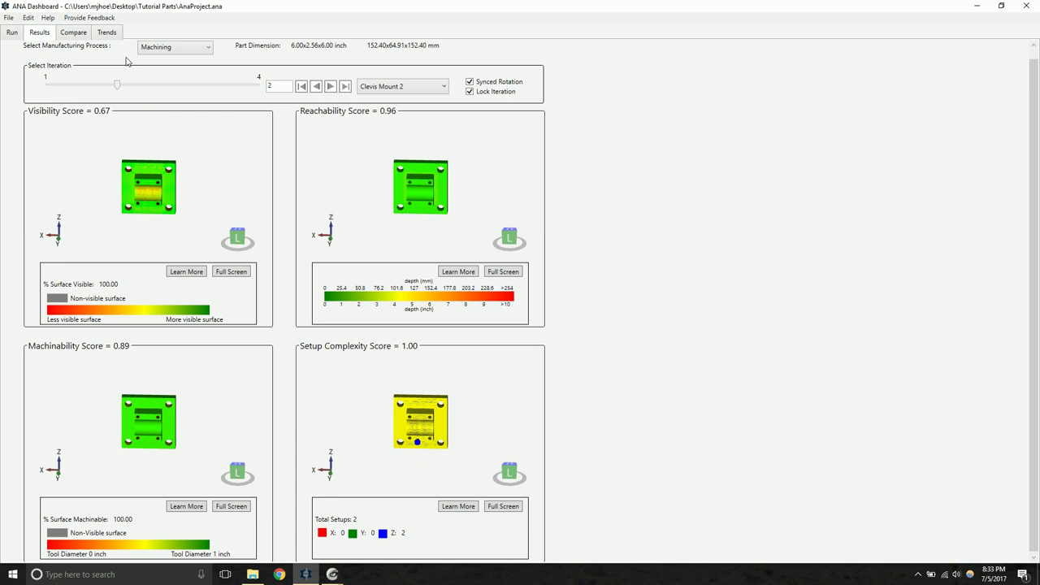
Examine the score trends across iterations, advancing from Clevis Mount 2 to Clevis Mount 4 and including all four machining metrics.
{"action": "left_click", "coordinate": [107, 33]}
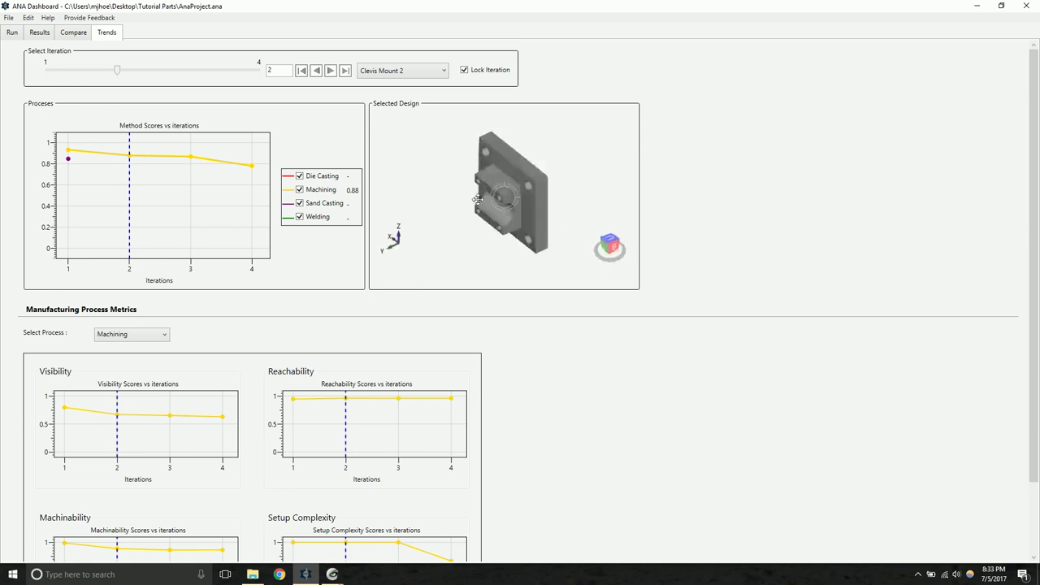
{"action": "left_click", "coordinate": [330, 72]}
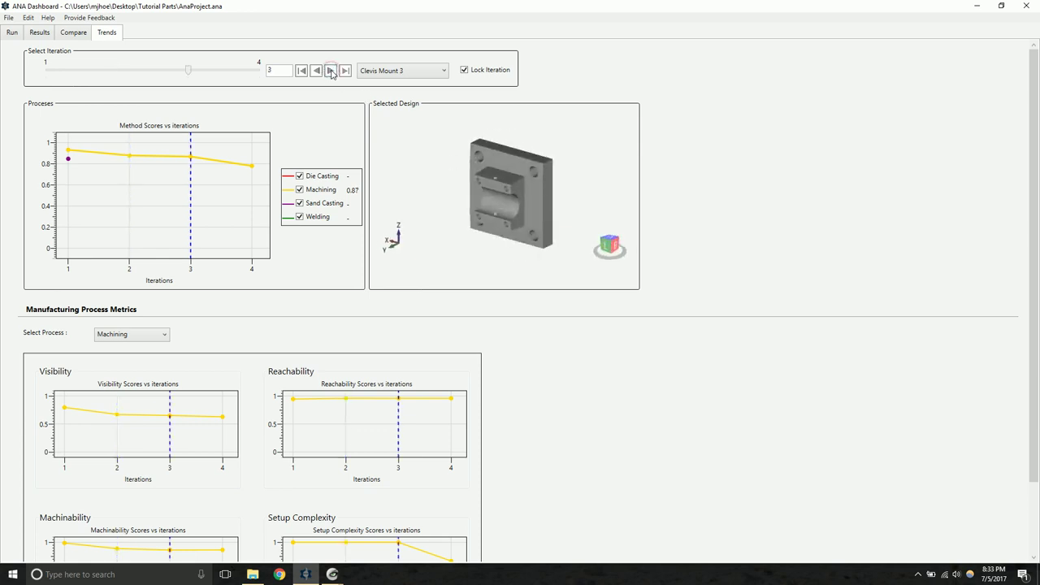
{"action": "left_click", "coordinate": [330, 71]}
{"action": "left_click_drag", "start_coordinate": [1037, 147], "coordinate": [1007, 342]}
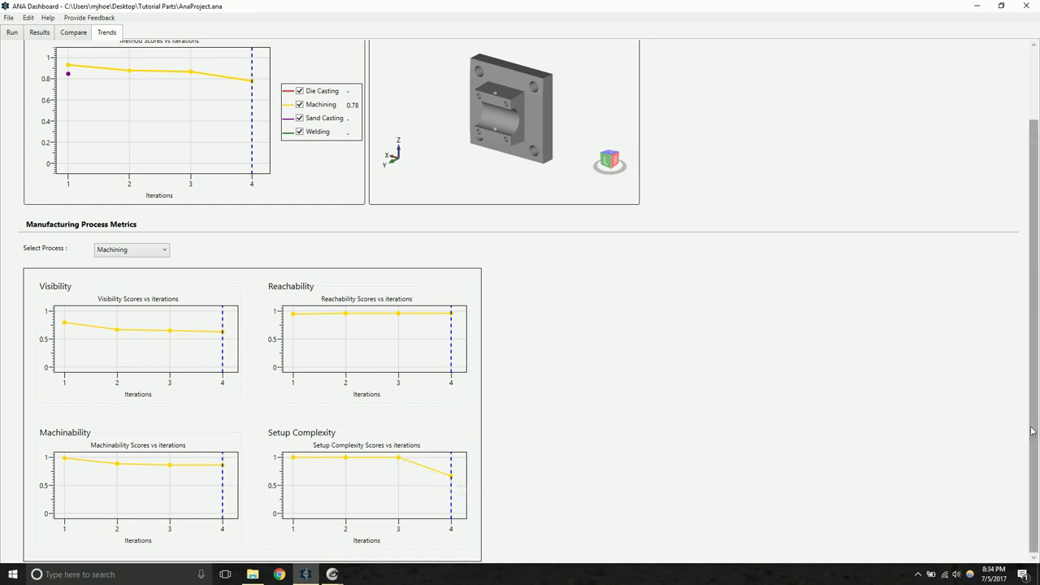
{"action": "left_click_drag", "start_coordinate": [1030, 426], "coordinate": [1015, 284]}
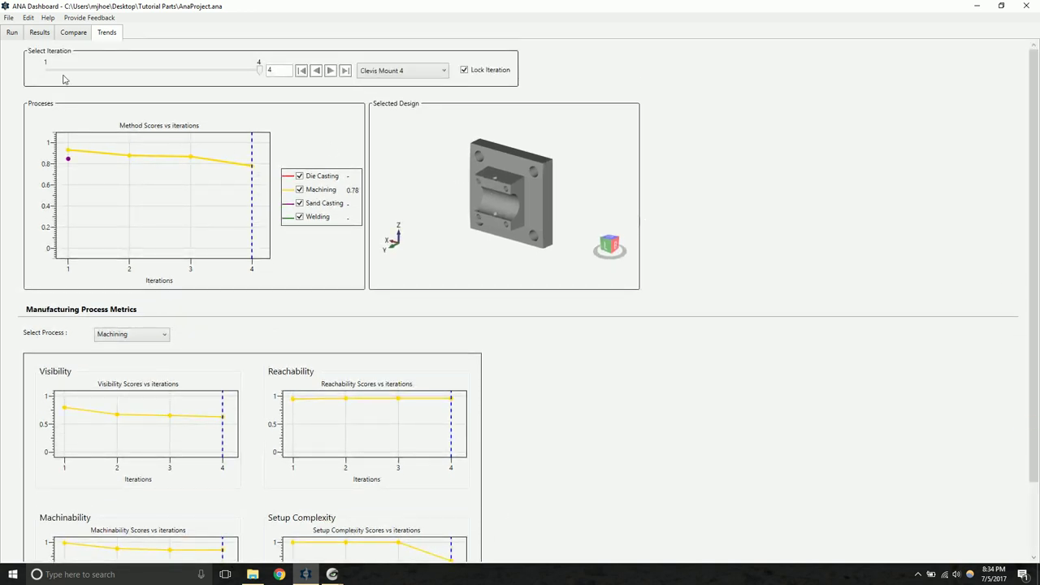
Compare the machining metrics with Clevis Mount 3 as the first iteration and Clevis Mount 4 as the second.
{"action": "left_click", "coordinate": [74, 34]}
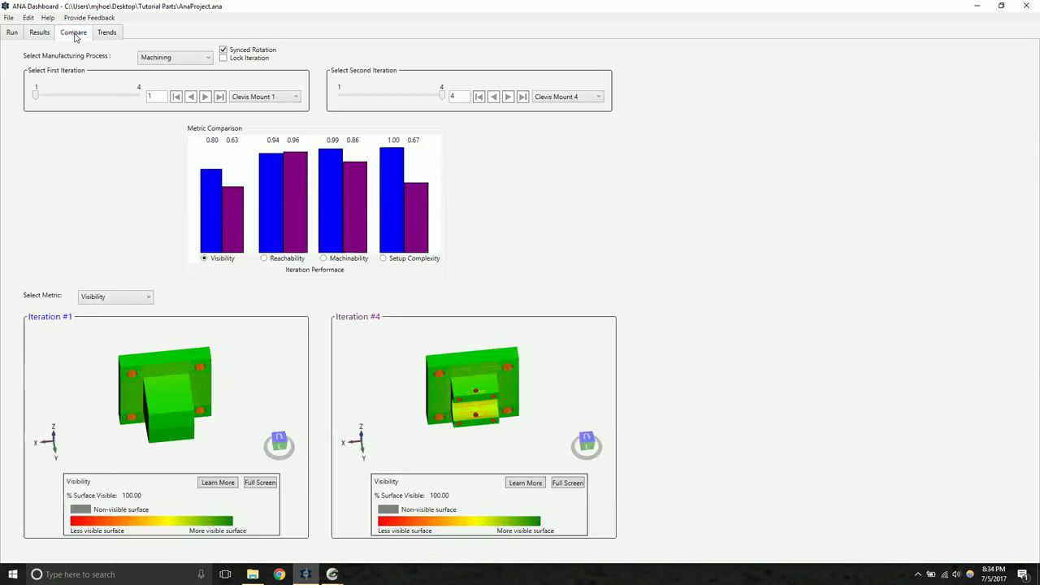
{"action": "left_click", "coordinate": [295, 97]}
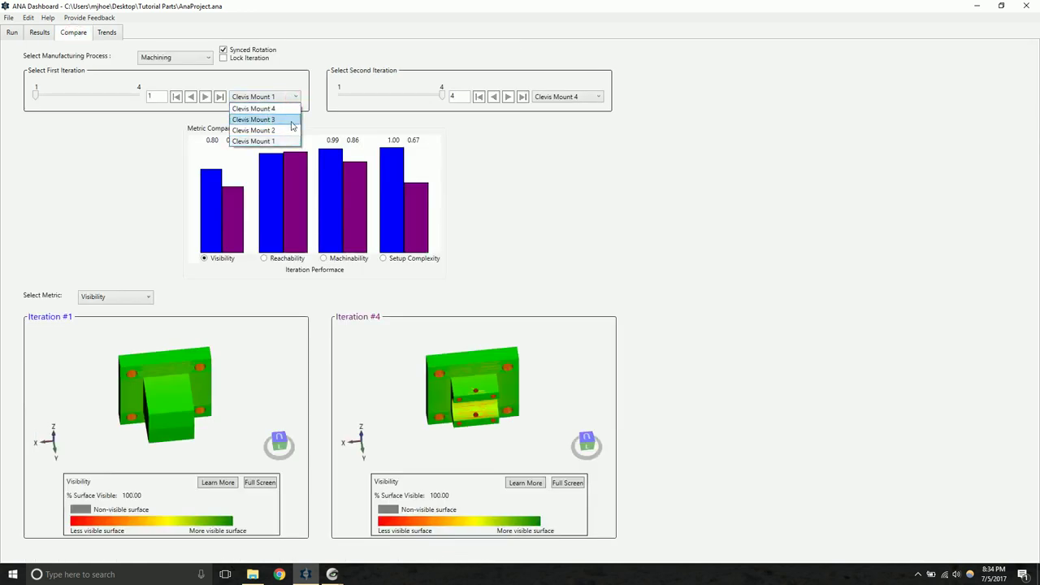
{"action": "left_click", "coordinate": [288, 122]}
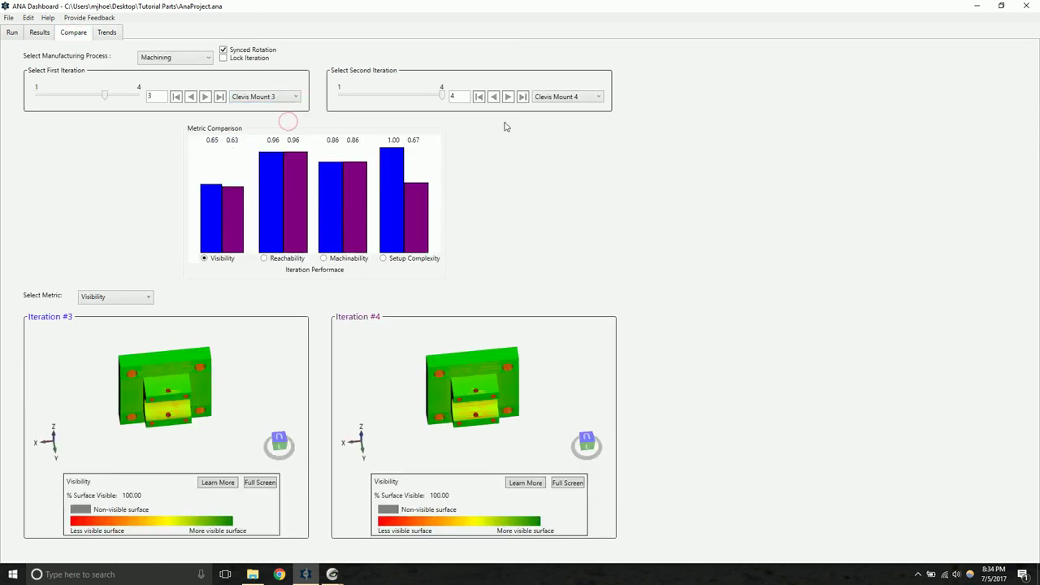
{"action": "left_click", "coordinate": [571, 99]}
{"action": "left_click", "coordinate": [567, 110]}
Show the Setup Complexity comparison and rotate both models together to examine their setup directions from the side, back and front.
{"action": "left_click", "coordinate": [384, 258]}
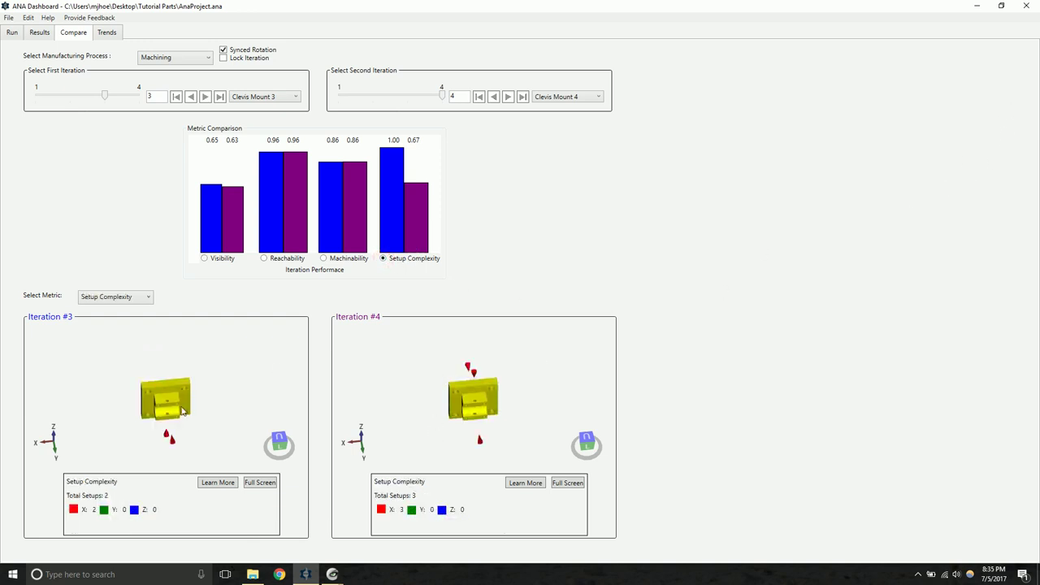
{"action": "right_click_drag", "start_coordinate": [150, 430], "coordinate": [237, 376]}
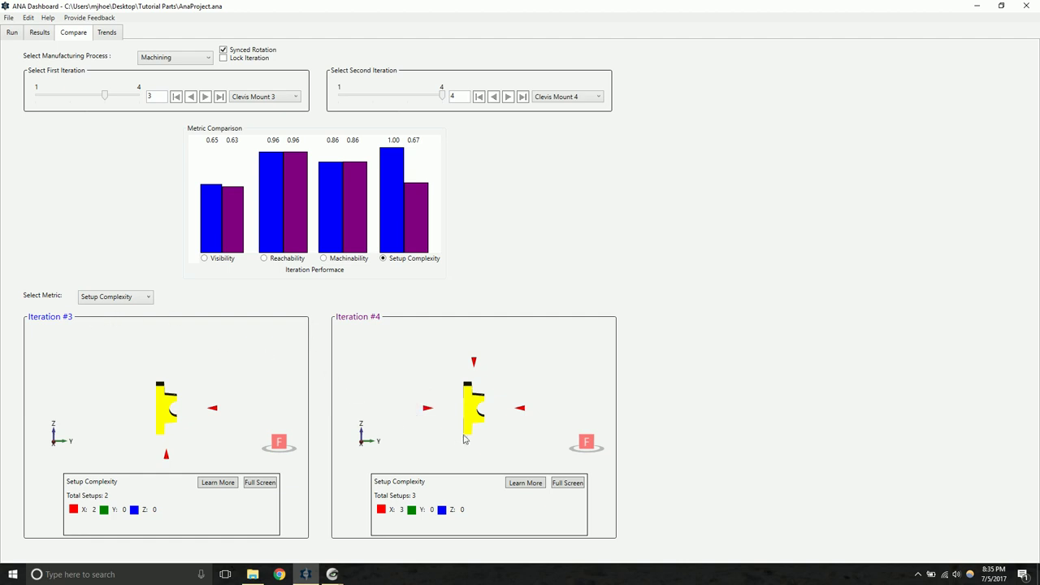
{"action": "mouse_move", "coordinate": [466, 439]}
{"action": "right_mouse_down"}
{"action": "mouse_move", "coordinate": [512, 373]}
{"action": "mouse_move", "coordinate": [464, 395]}
{"action": "mouse_move", "coordinate": [466, 432]}
{"action": "right_mouse_up"}
{"action": "scroll", "coordinate": [473, 410], "scroll_direction": "up", "scroll_amount": 5}
{"action": "scroll", "coordinate": [489, 408], "scroll_direction": "down", "scroll_amount": 2}
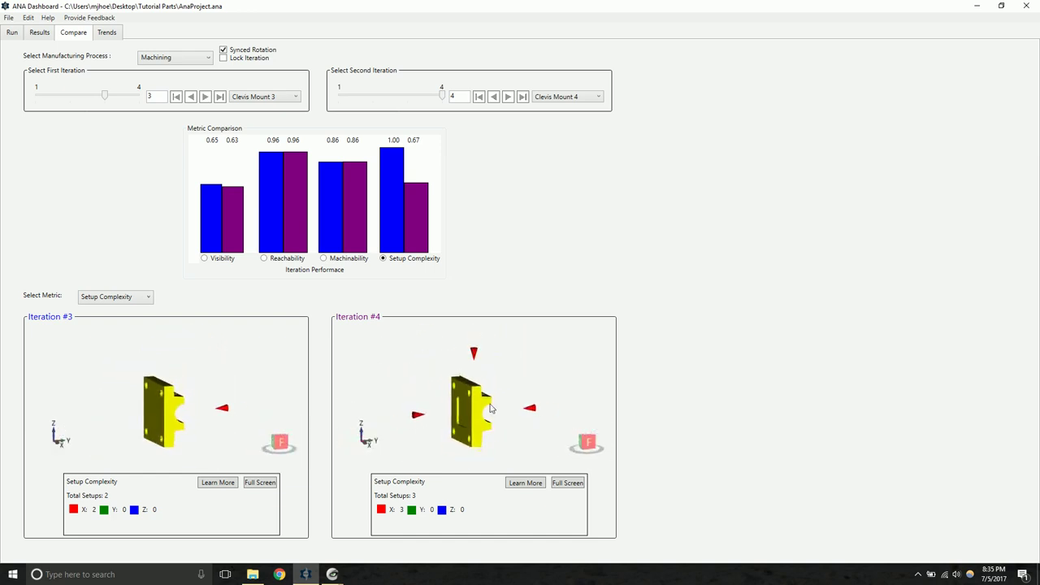
{"action": "right_click_drag", "start_coordinate": [487, 406], "coordinate": [109, 171]}
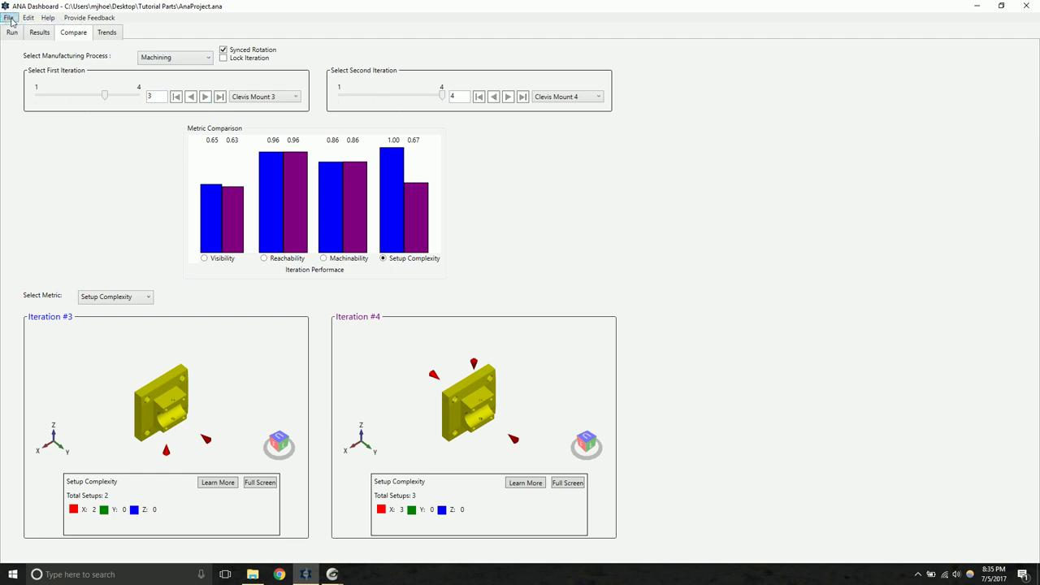
Export the Machining 3D PDF report for iteration 4, Clevis Mount 4, as Machining_analysis_iteration_4_tutorial.pdf in the Tutorial Parts folder.
{"action": "left_click", "coordinate": [10, 19]}
{"action": "mouse_move", "coordinate": [70, 58]}
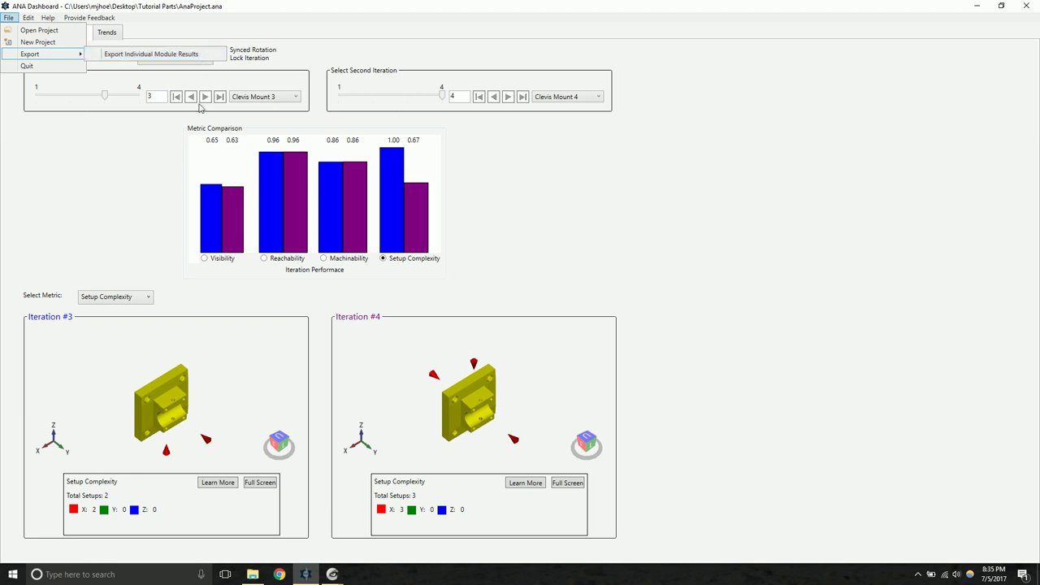
{"action": "left_click", "coordinate": [203, 55]}
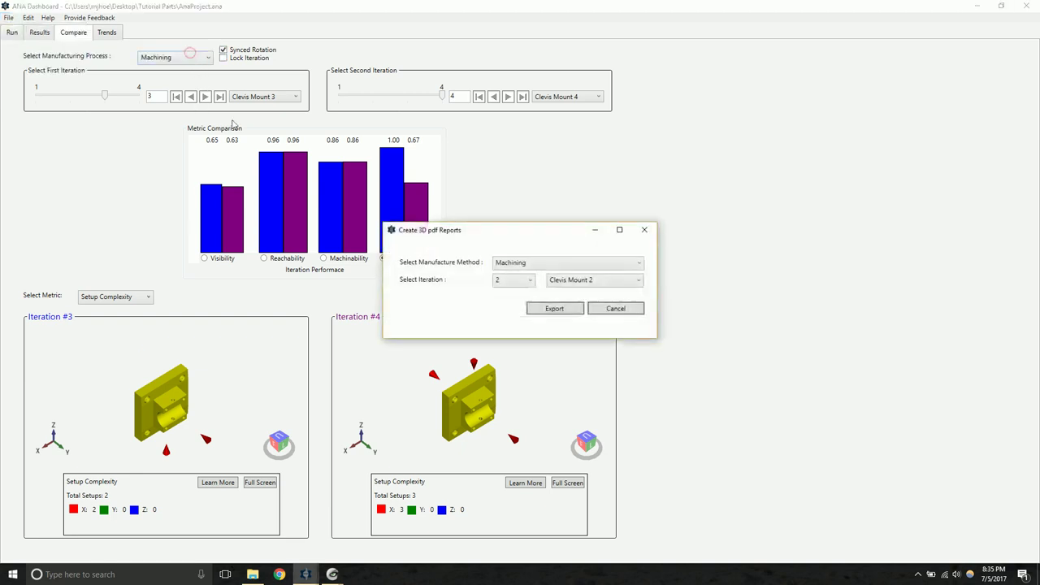
{"action": "left_click", "coordinate": [528, 282]}
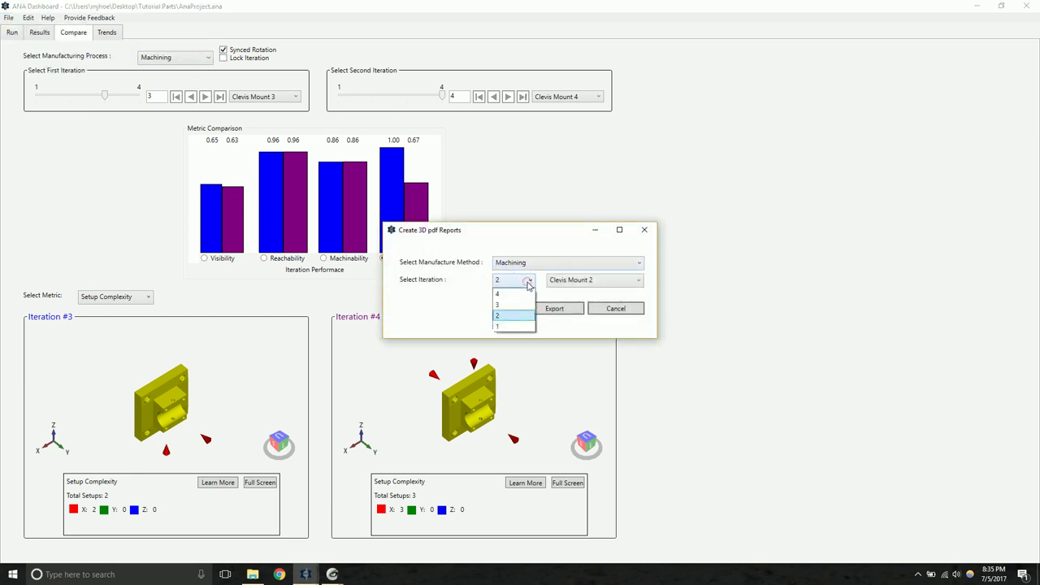
{"action": "left_click", "coordinate": [504, 294]}
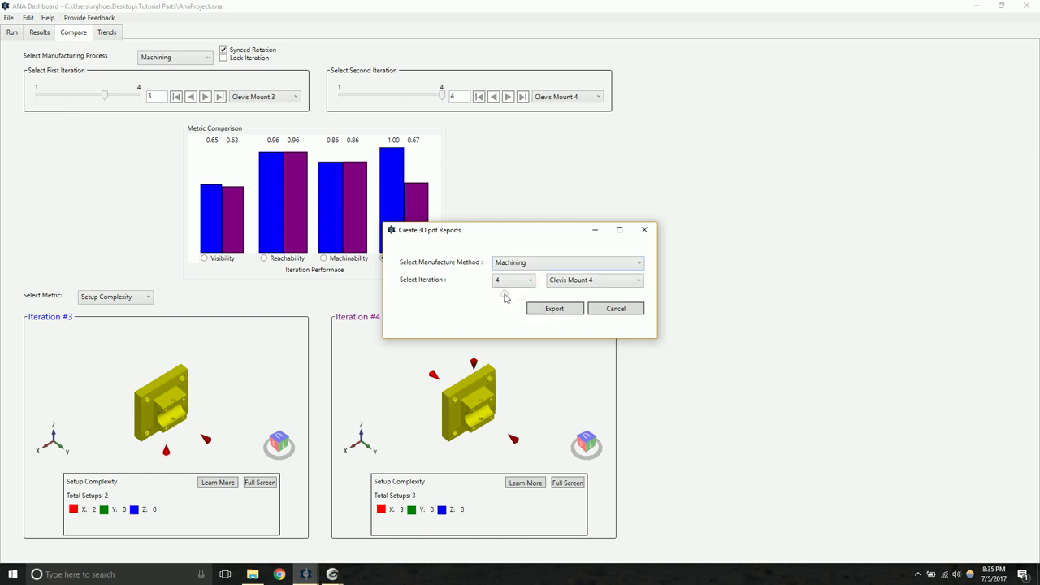
{"action": "left_click", "coordinate": [555, 307]}
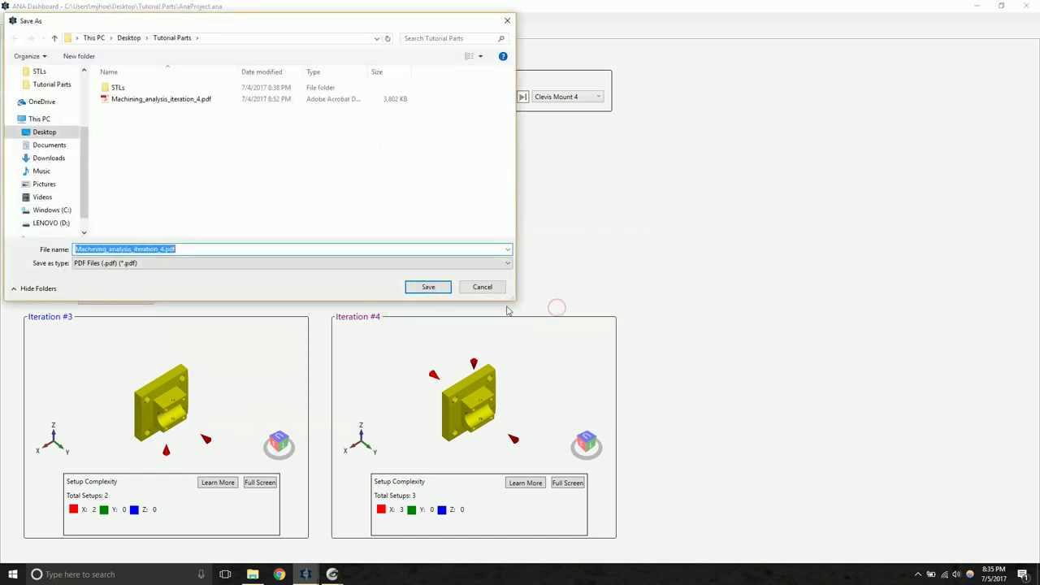
{"action": "key", "text": "End"}
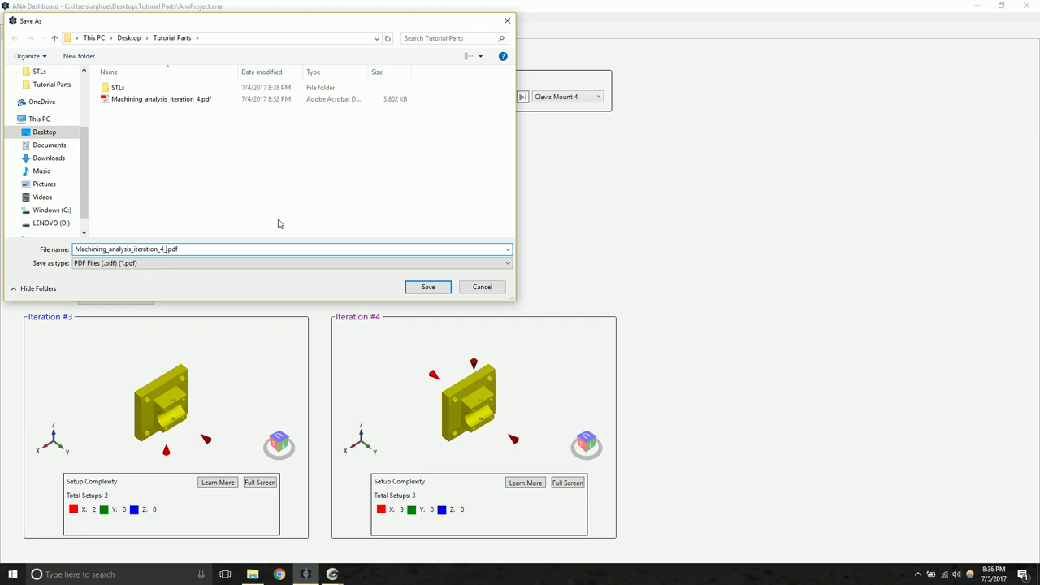
{"action": "type", "text": "_tutorial"}
{"action": "key", "text": "Return"}
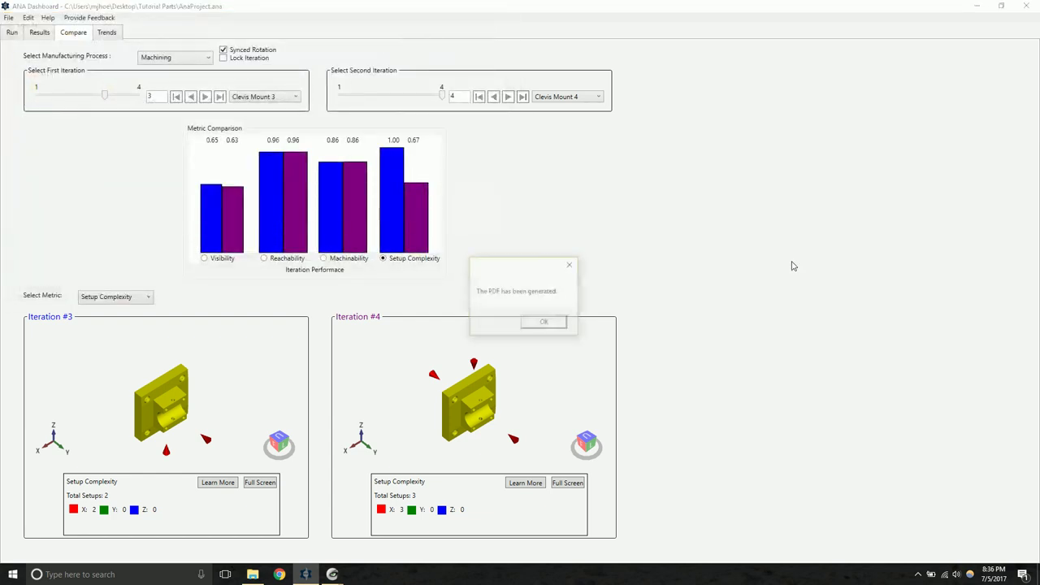
{"action": "left_click", "coordinate": [533, 324]}
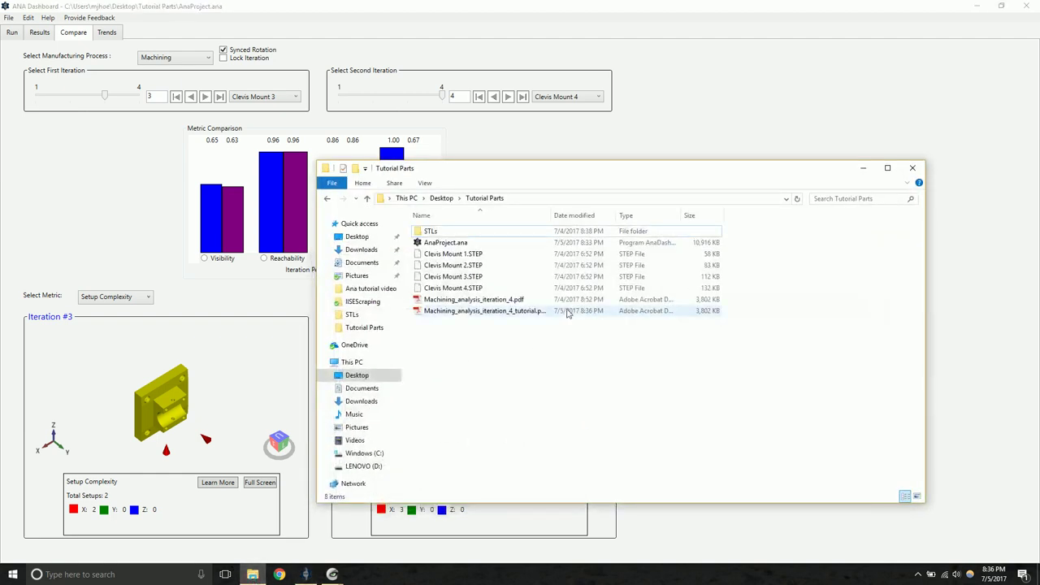
Open Machining_analysis_iteration_4_tutorial.pdf from the Tutorial Parts folder in Adobe Acrobat Reader and rotate its machinability and setup complexity models.
{"action": "left_click", "coordinate": [526, 314]}
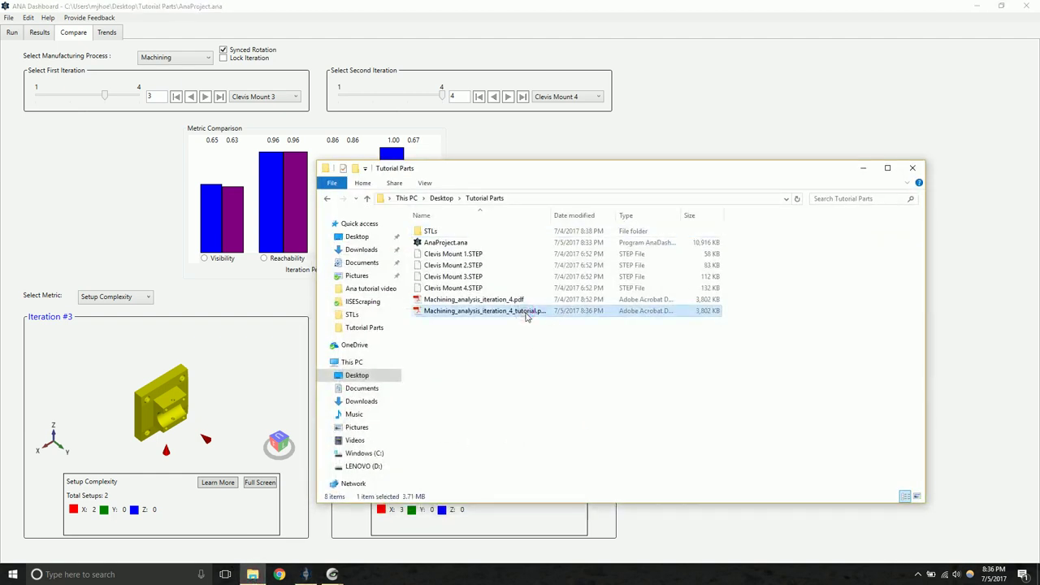
{"action": "double_click", "coordinate": [526, 315]}
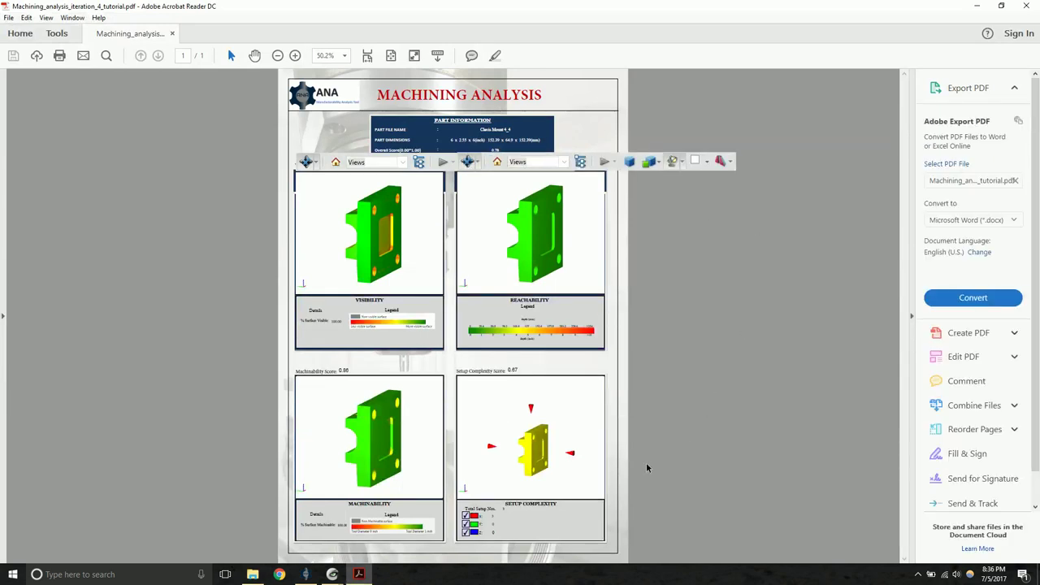
{"action": "mouse_move", "coordinate": [381, 443]}
{"action": "left_mouse_down"}
{"action": "mouse_move", "coordinate": [422, 462]}
{"action": "mouse_move", "coordinate": [417, 407]}
{"action": "mouse_move", "coordinate": [398, 449]}
{"action": "left_mouse_up"}
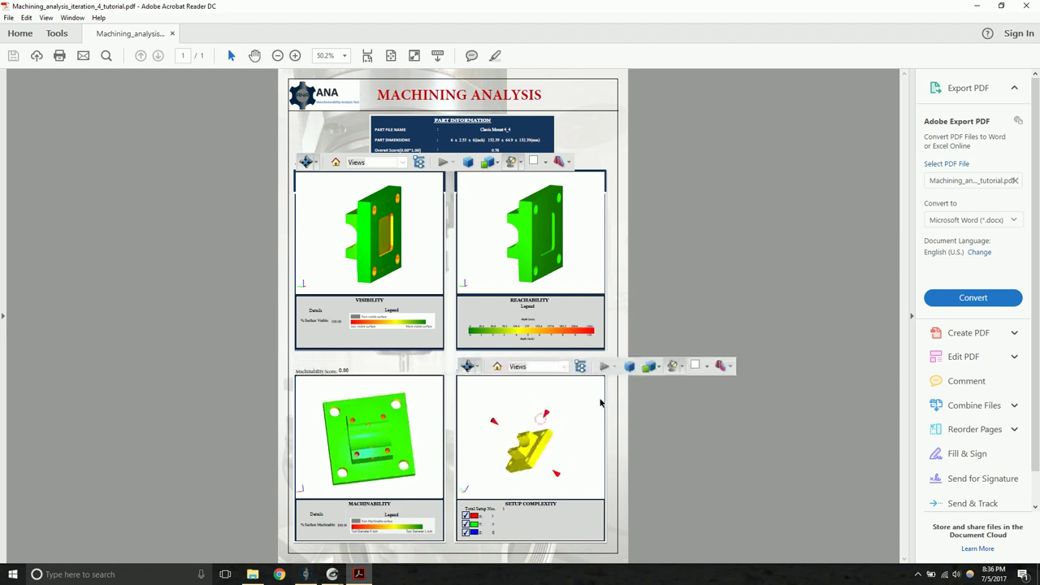
Switch back to ANA Dashboard and set the Machining process setting Max tool length to 10.
{"action": "left_click", "coordinate": [309, 575]}
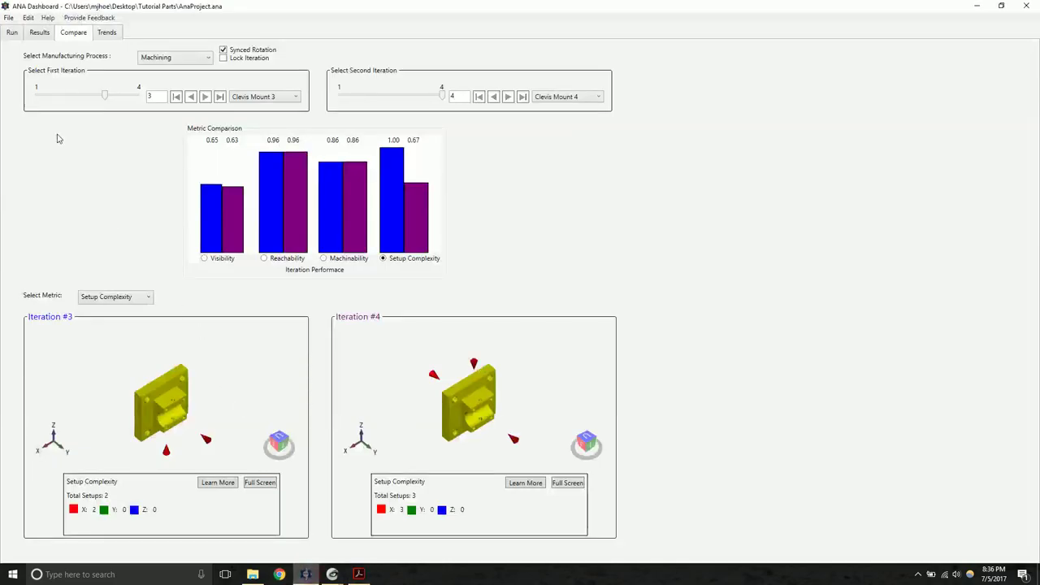
{"action": "left_click", "coordinate": [28, 17]}
{"action": "left_click", "coordinate": [87, 54]}
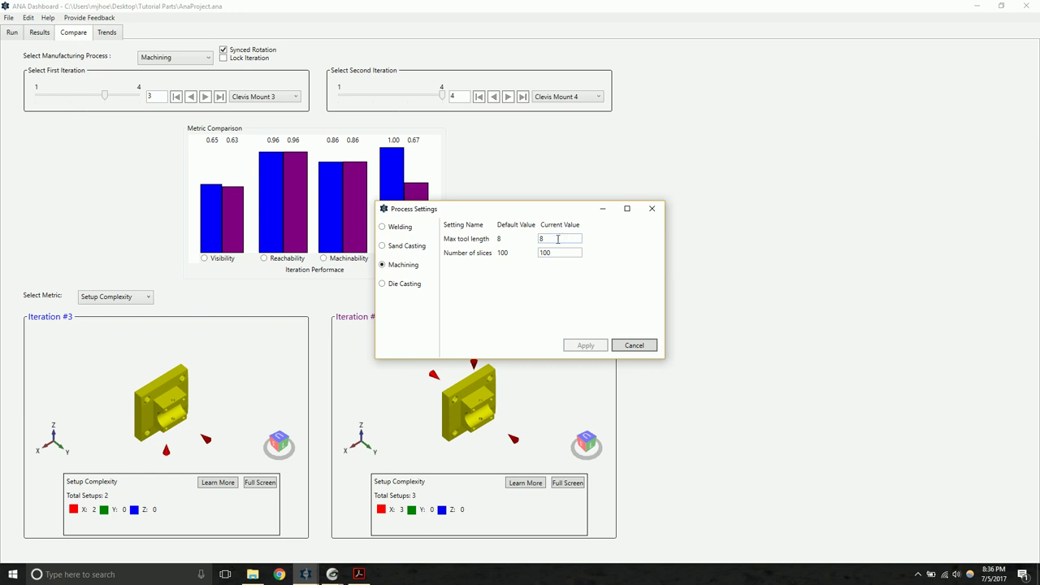
{"action": "double_click", "coordinate": [557, 239]}
{"action": "type", "text": "10"}
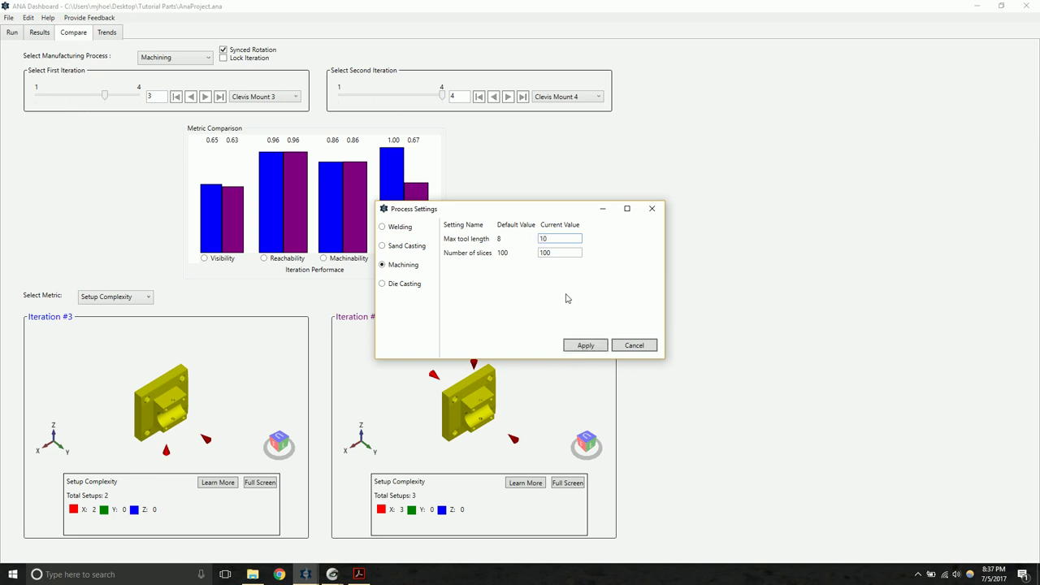
{"action": "left_click", "coordinate": [590, 344]}
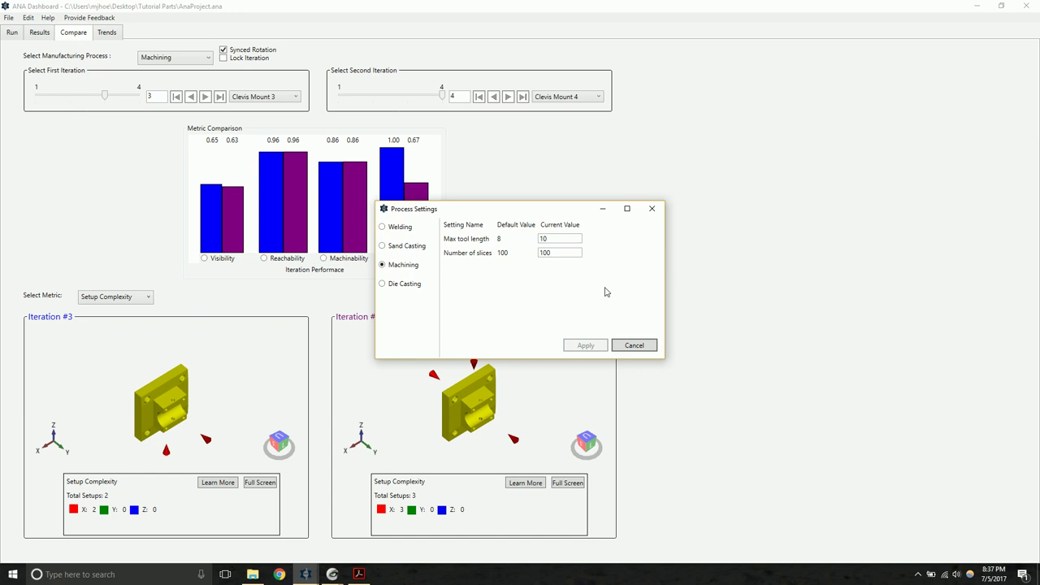
{"action": "left_click", "coordinate": [651, 211]}
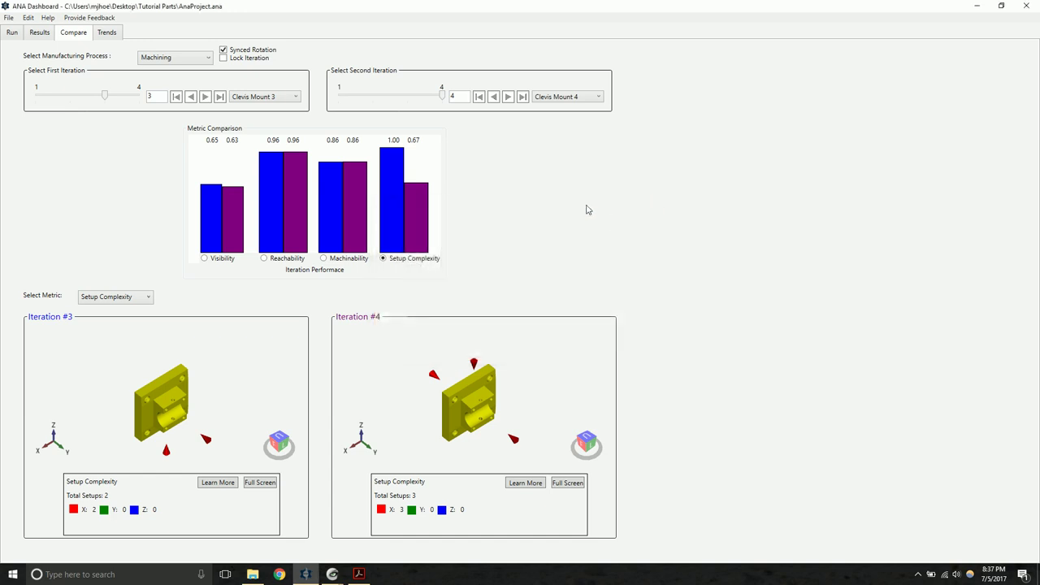
{"action": "left_click", "coordinate": [107, 18]}
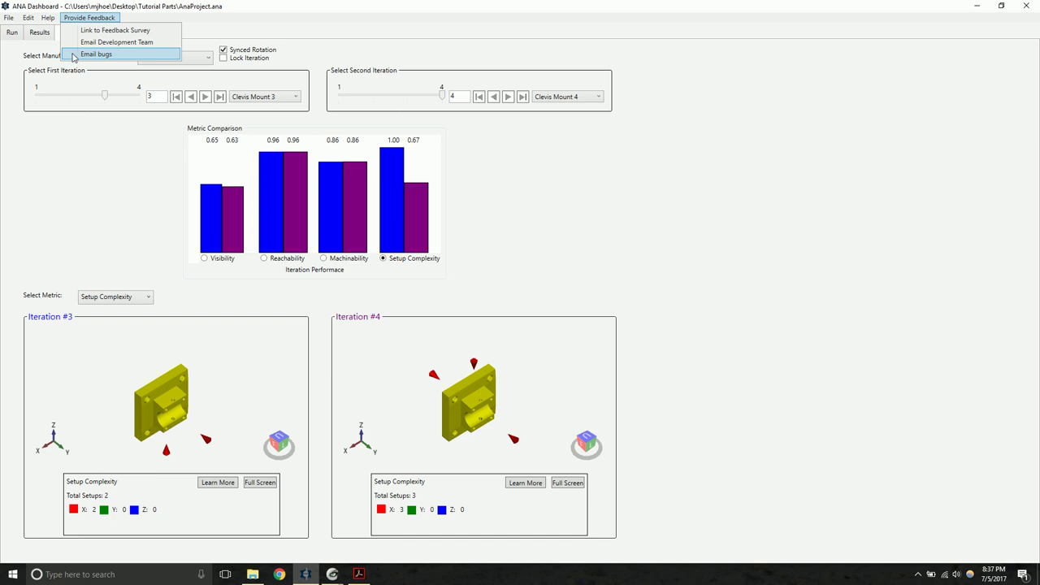
{"action": "left_click", "coordinate": [74, 19]}
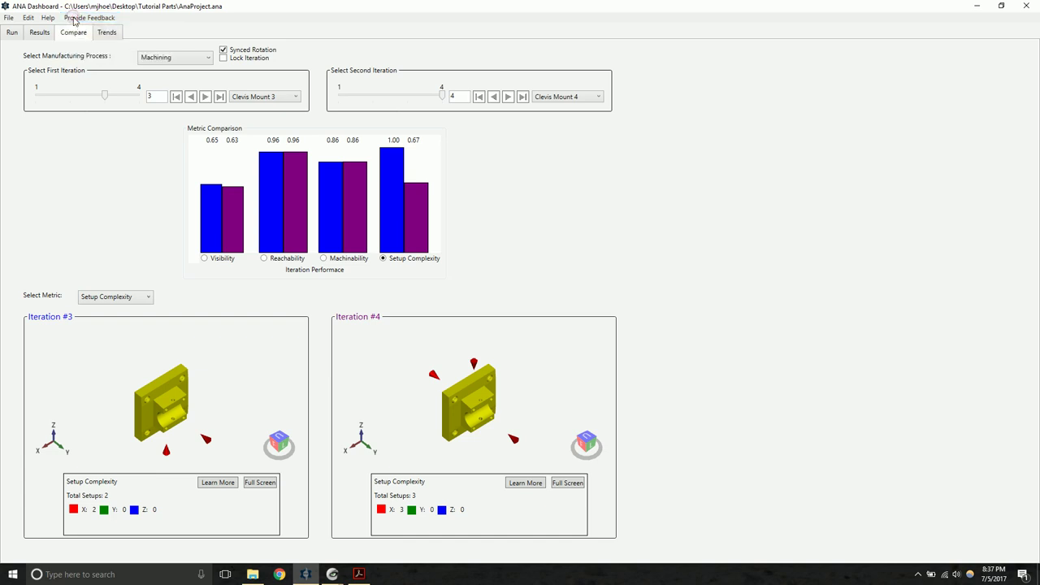